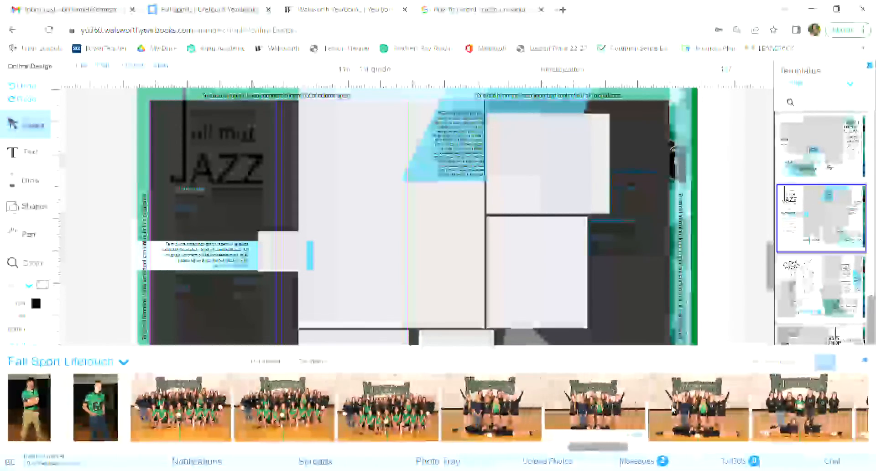
Place the group photo with the boy lying on the floor from the Fall Sport Lifetouch photos into the large central frame.
{"action": "scroll", "coordinate": [673, 410], "scroll_direction": "right", "scroll_amount": 1}
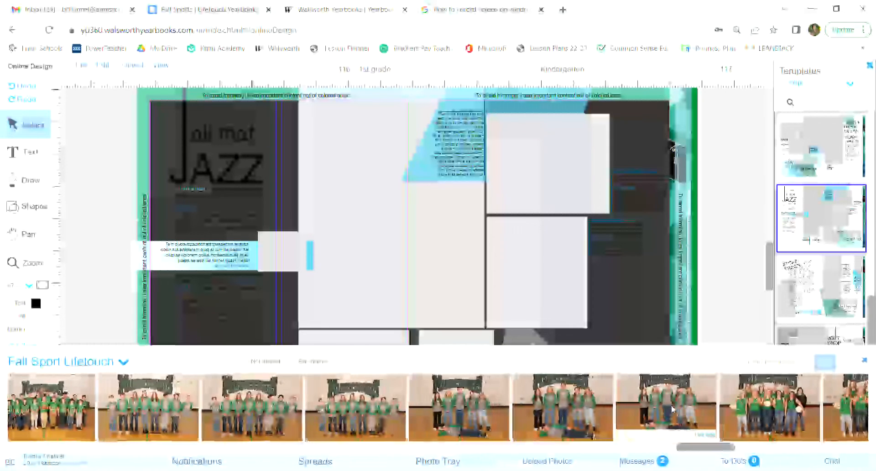
{"action": "scroll", "coordinate": [673, 409], "scroll_direction": "right", "scroll_amount": 3}
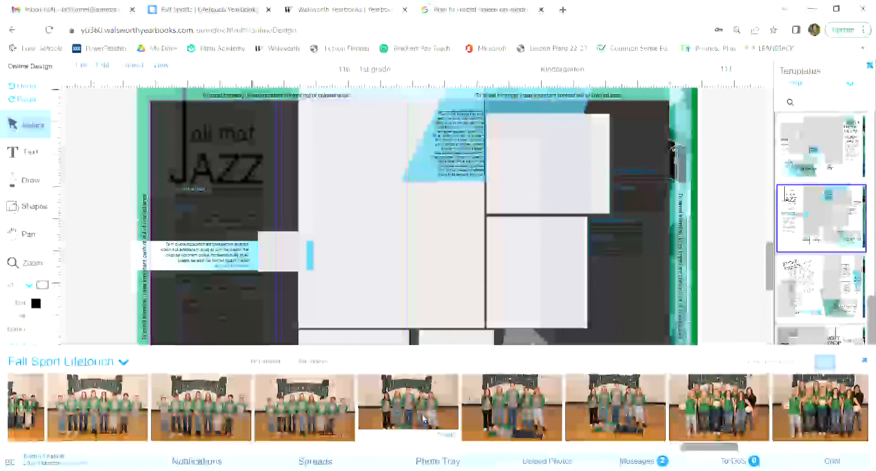
{"action": "left_click_drag", "start_coordinate": [424, 417], "coordinate": [407, 248]}
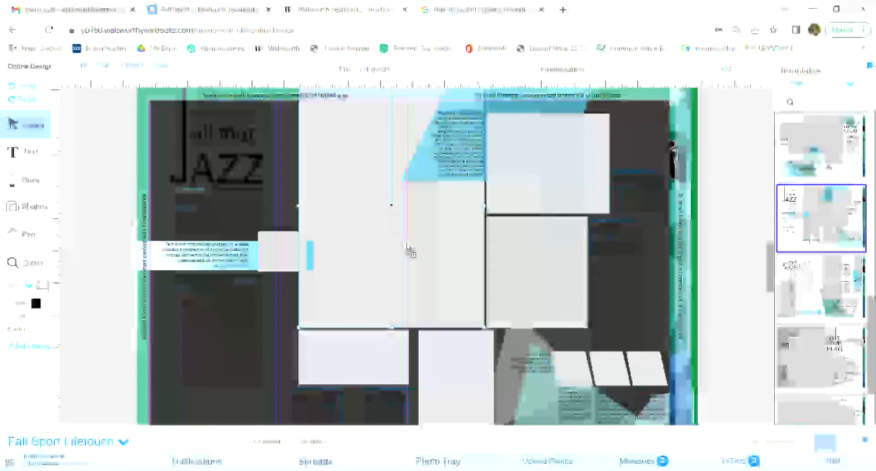
{"action": "left_click_drag", "start_coordinate": [407, 245], "coordinate": [406, 245]}
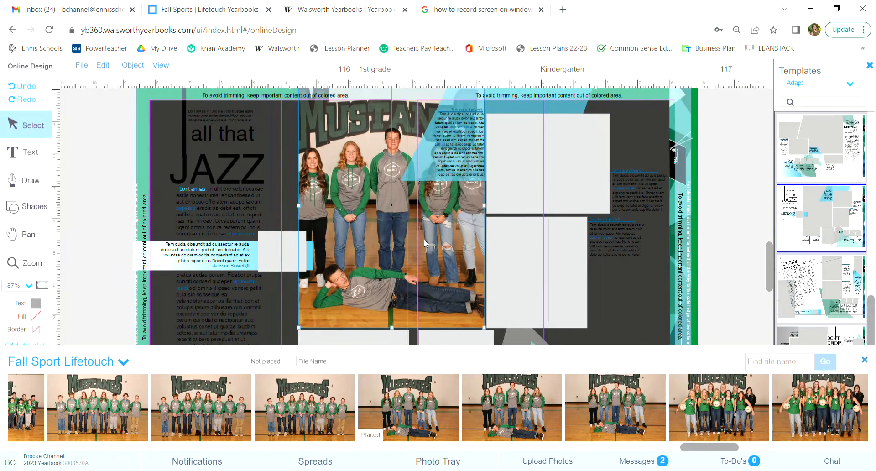
Adjust the crop area of the central group photo and rotate the photo 90°.
{"action": "double_click", "coordinate": [382, 232]}
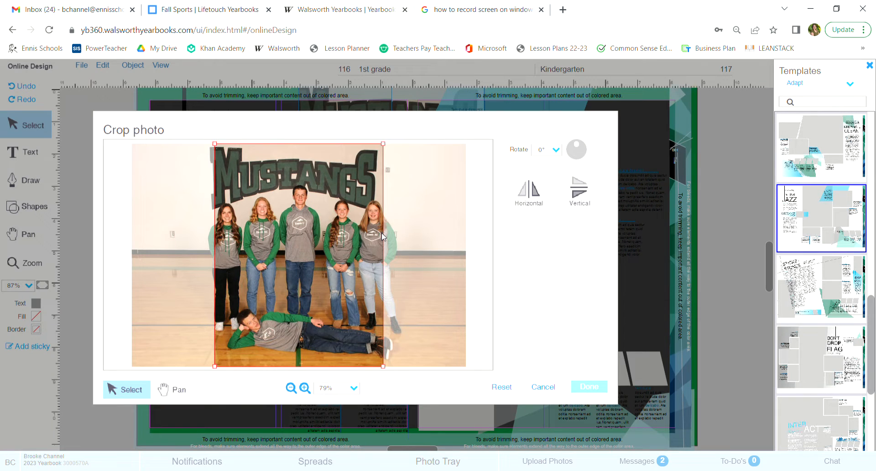
{"action": "left_click_drag", "start_coordinate": [363, 237], "coordinate": [368, 255]}
{"action": "mouse_move", "coordinate": [391, 147]}
{"action": "left_mouse_down"}
{"action": "mouse_move", "coordinate": [353, 146]}
{"action": "mouse_move", "coordinate": [382, 146]}
{"action": "left_mouse_up"}
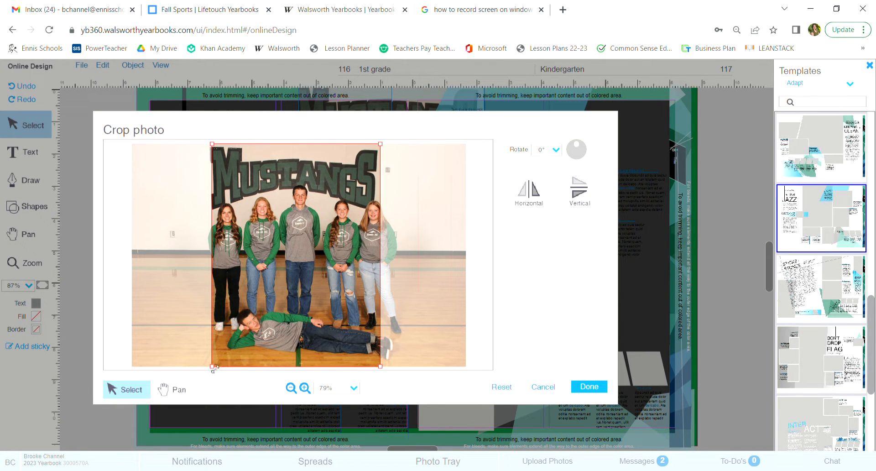
{"action": "left_click_drag", "start_coordinate": [216, 366], "coordinate": [217, 365]}
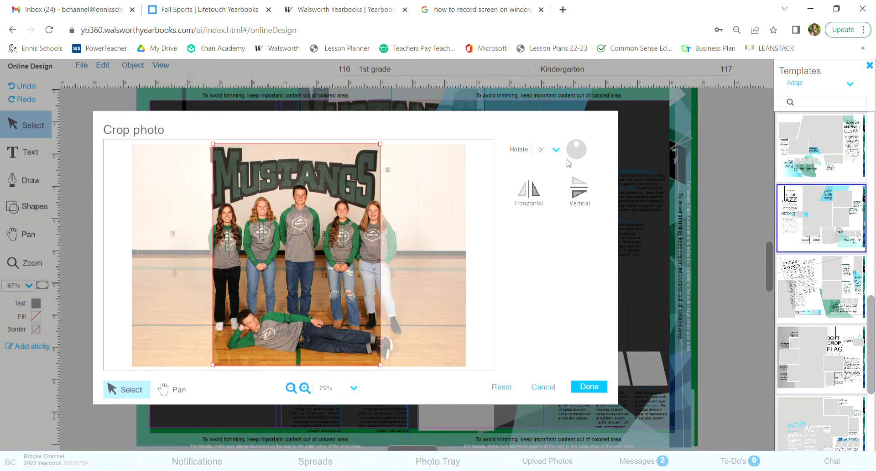
{"action": "left_click", "coordinate": [542, 177]}
{"action": "mouse_move", "coordinate": [278, 258]}
{"action": "left_mouse_down"}
{"action": "mouse_move", "coordinate": [259, 259]}
{"action": "mouse_move", "coordinate": [273, 259]}
{"action": "left_mouse_up"}
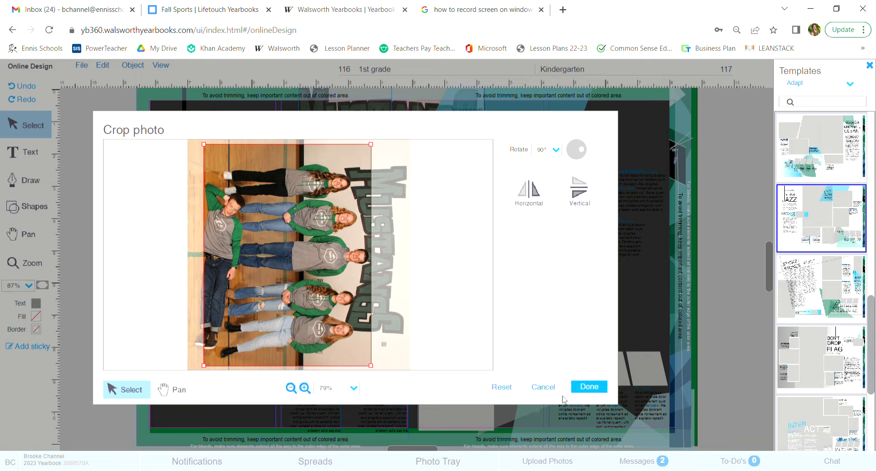
{"action": "left_click", "coordinate": [588, 386]}
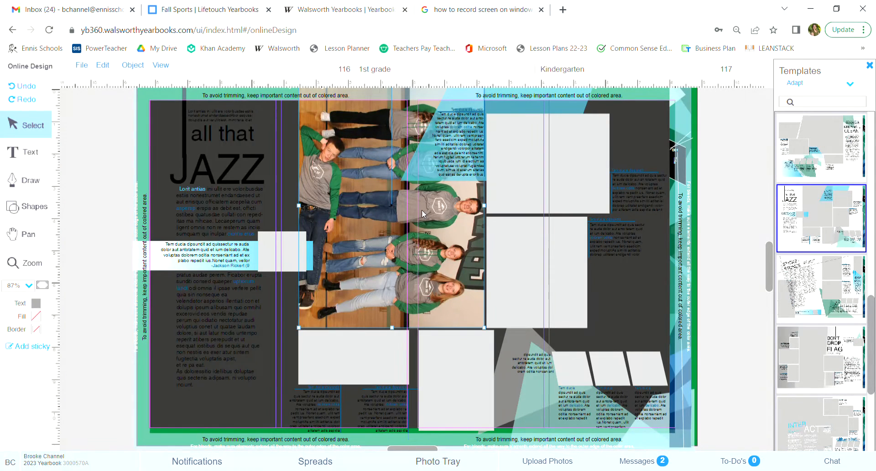
Set the central group photo's rotation to 0° and shift its crop area sideways to center the group.
{"action": "double_click", "coordinate": [386, 234]}
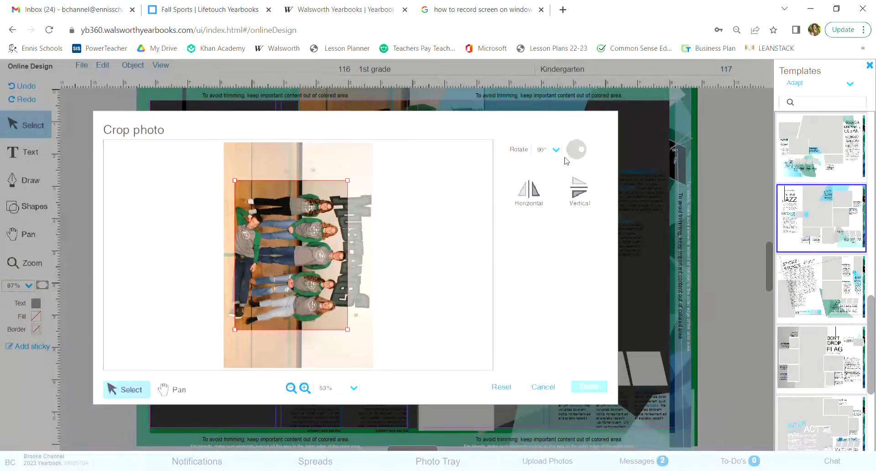
{"action": "left_click", "coordinate": [548, 162]}
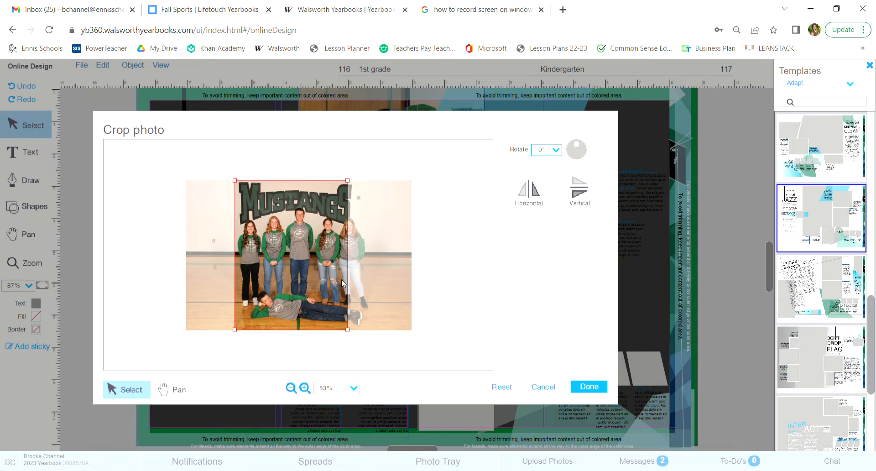
{"action": "left_click_drag", "start_coordinate": [319, 277], "coordinate": [329, 282]}
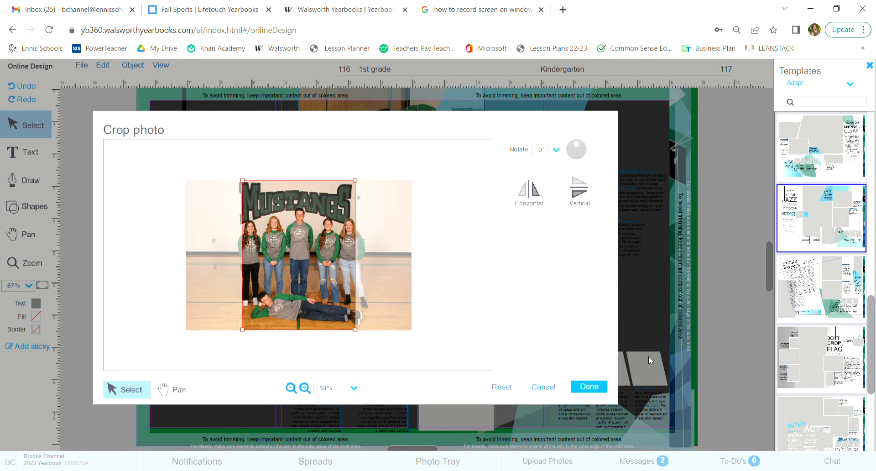
{"action": "left_click", "coordinate": [589, 387]}
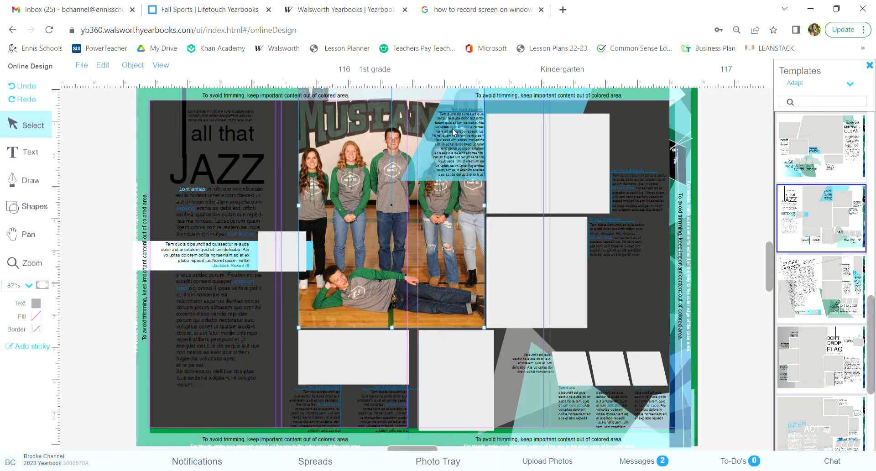
Replace the "JAZZ" headline text under "all that" with "Run".
{"action": "left_click", "coordinate": [228, 179]}
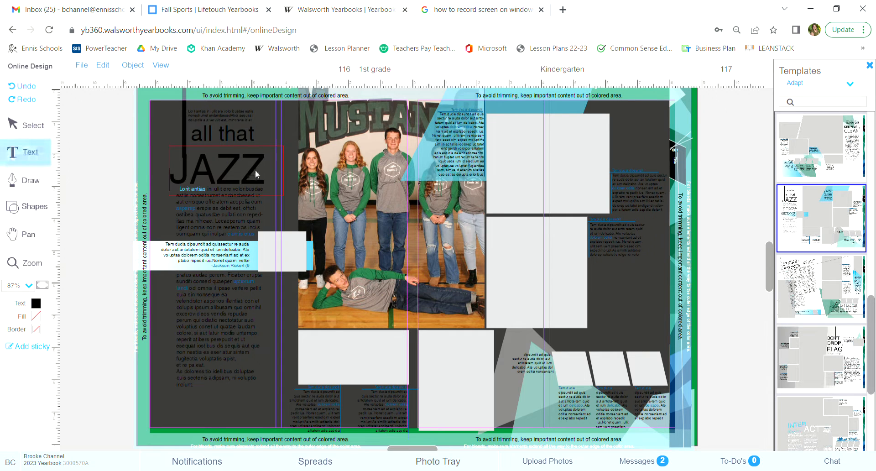
{"action": "key", "text": "BackSpace"}
{"action": "key", "text": "BackSpace"}
{"action": "key", "text": "BackSpace"}
{"action": "key", "text": "BackSpace"}
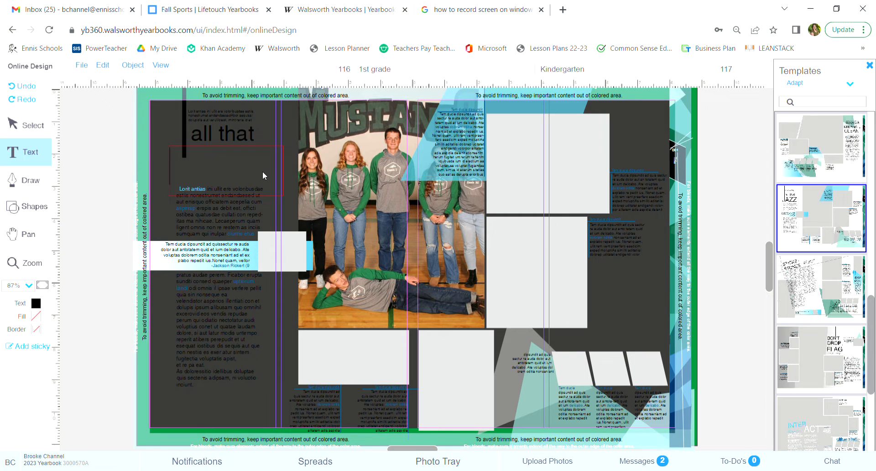
{"action": "type", "text": "R"}
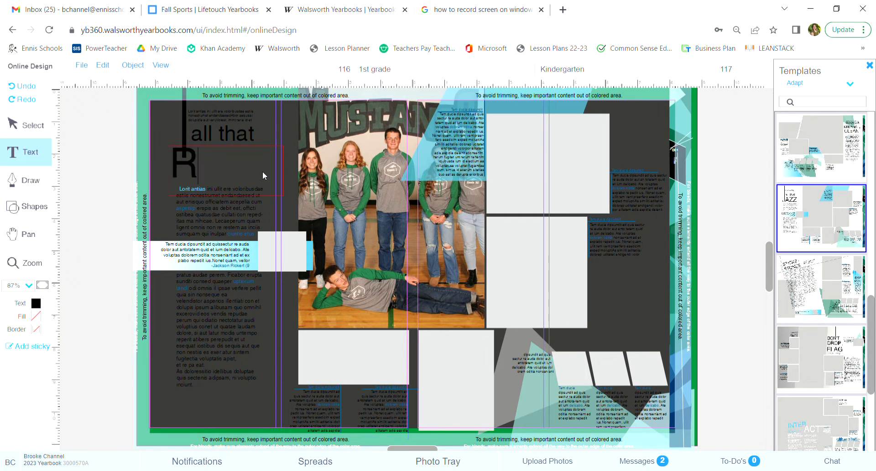
{"action": "type", "text": "un"}
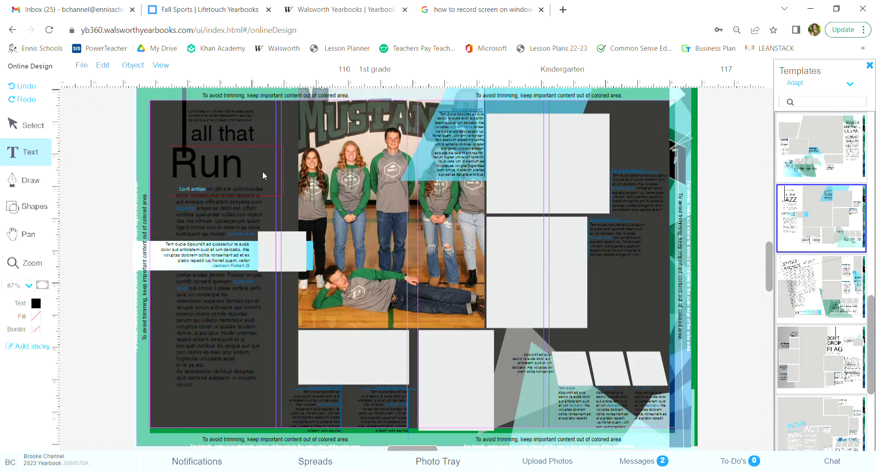
{"action": "key", "text": "BackSpace"}
{"action": "type", "text": "n"}
Move the "Run" headline slightly to the right so it lines up under "all that".
{"action": "left_click", "coordinate": [155, 111]}
{"action": "left_click", "coordinate": [222, 158]}
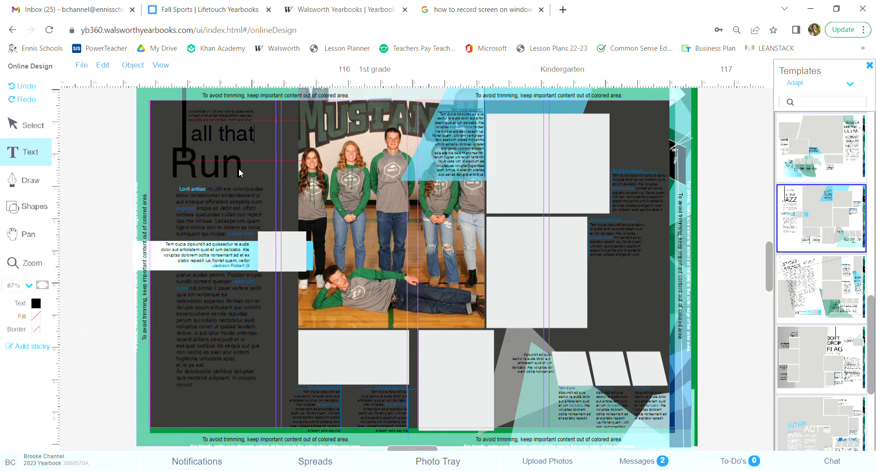
{"action": "left_click", "coordinate": [199, 166]}
{"action": "left_click", "coordinate": [187, 167]}
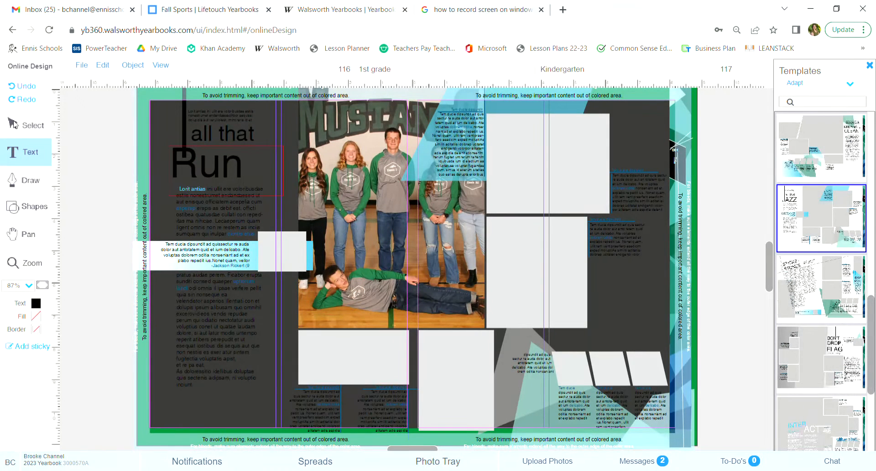
{"action": "key", "text": "Escape"}
{"action": "left_click", "coordinate": [201, 172]}
{"action": "left_click_drag", "start_coordinate": [200, 169], "coordinate": [203, 170]}
{"action": "key", "text": "Right"}
{"action": "key", "text": "Right"}
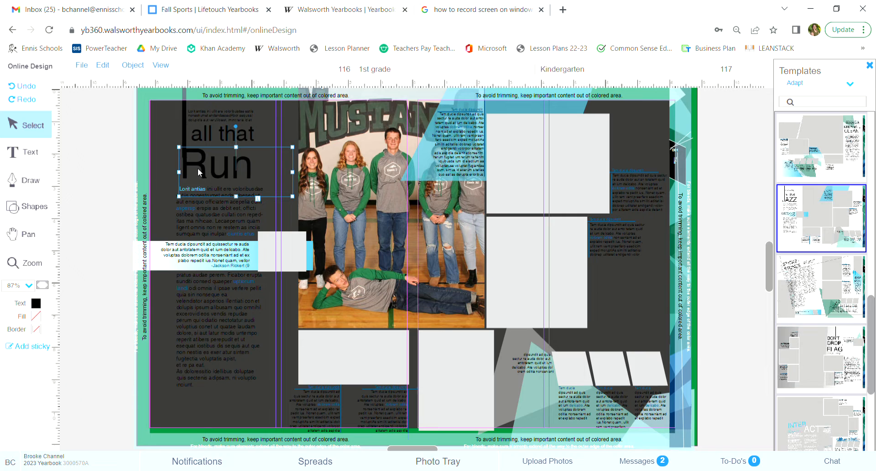
{"action": "key", "text": "Left"}
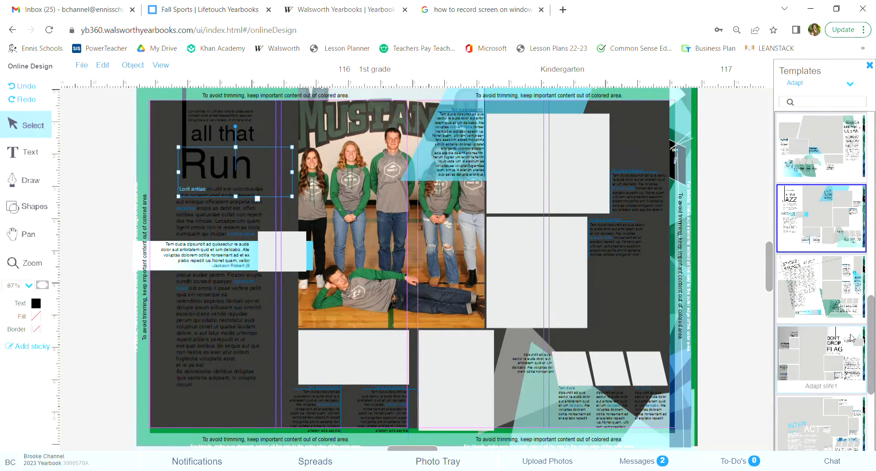
Paste a copy of the "Run" headline over the central photo and undo the paste.
{"action": "key", "text": "ctrl+v"}
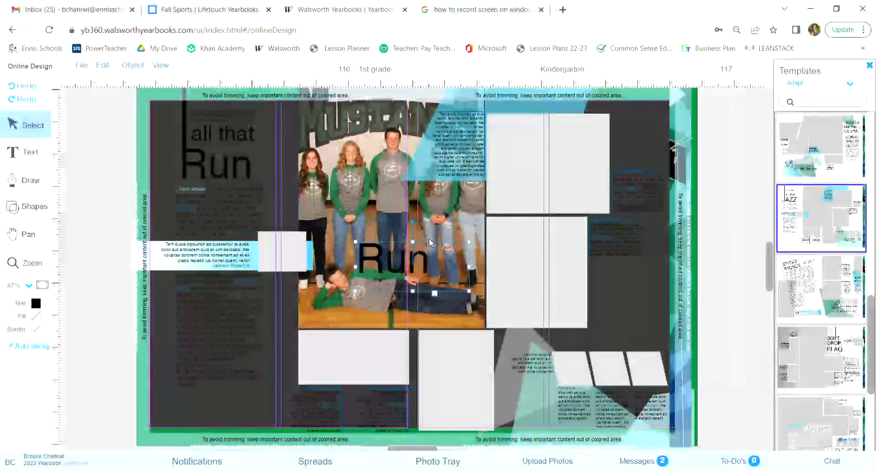
{"action": "mouse_move", "coordinate": [394, 240]}
{"action": "left_mouse_down"}
{"action": "mouse_move", "coordinate": [629, 310]}
{"action": "mouse_move", "coordinate": [385, 228]}
{"action": "mouse_move", "coordinate": [401, 236]}
{"action": "left_mouse_up"}
{"action": "key", "text": "ctrl+z"}
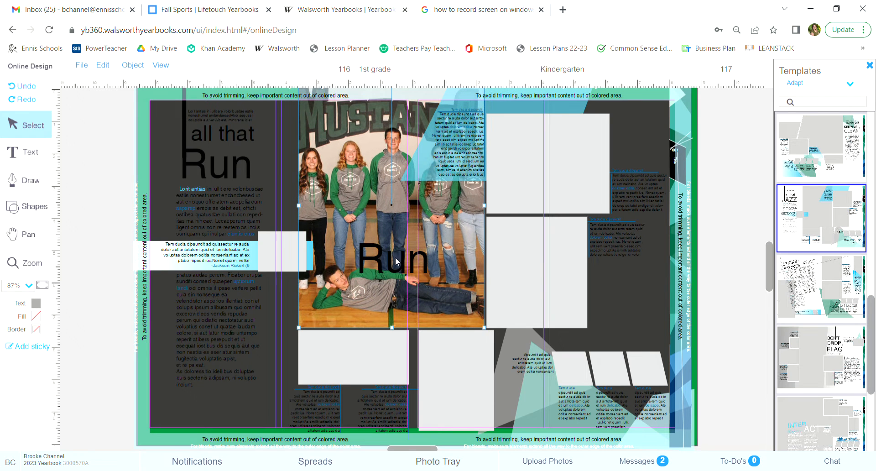
{"action": "left_click", "coordinate": [383, 257]}
{"action": "left_click_drag", "start_coordinate": [396, 240], "coordinate": [411, 250]}
{"action": "key", "text": "ctrl+z"}
{"action": "key", "text": "ctrl+z"}
{"action": "key", "text": "ctrl+z"}
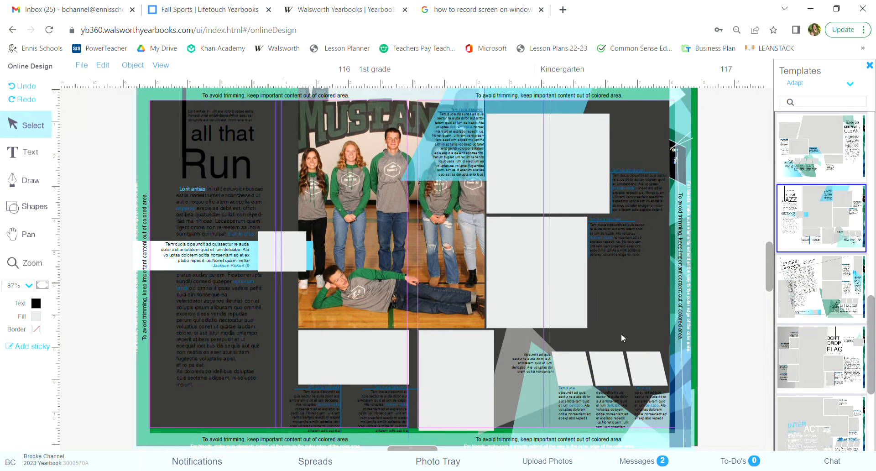
Redo the paste of the "Run" copy and move it to the dark area of page 117 above the three slanted frames.
{"action": "key", "text": "ctrl+y"}
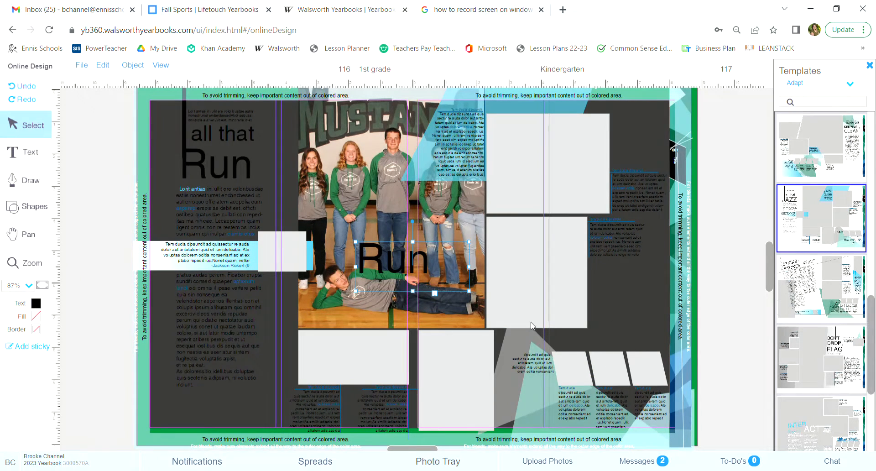
{"action": "left_click", "coordinate": [407, 265]}
{"action": "left_click_drag", "start_coordinate": [417, 271], "coordinate": [633, 313]}
Paste another "Run" copy and place it at the bottom of page 116, below the text column.
{"action": "left_click", "coordinate": [191, 408]}
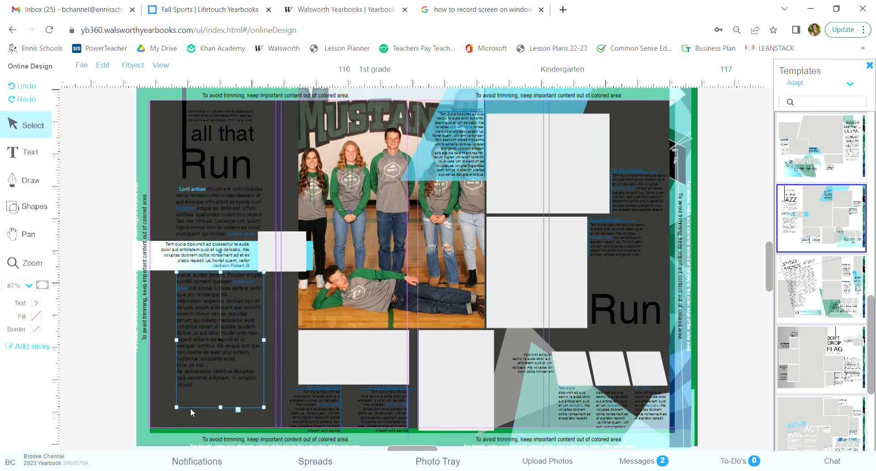
{"action": "left_click", "coordinate": [156, 415]}
{"action": "key", "text": "ctrl+v"}
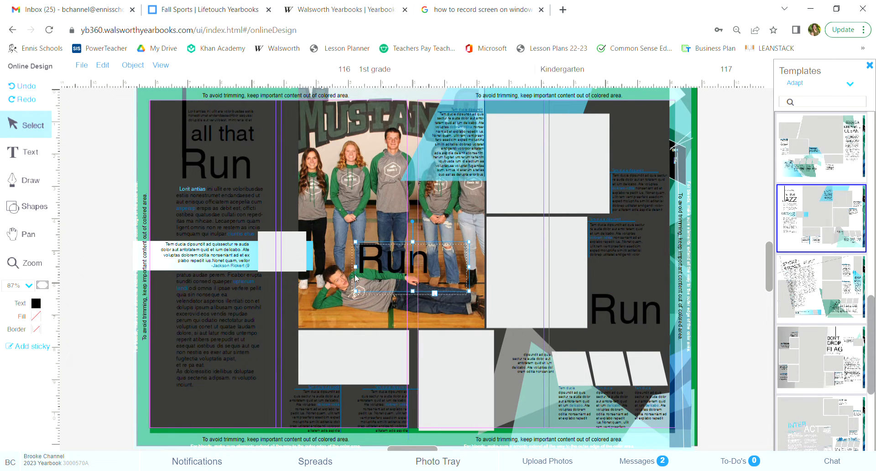
{"action": "left_click_drag", "start_coordinate": [375, 262], "coordinate": [186, 412]}
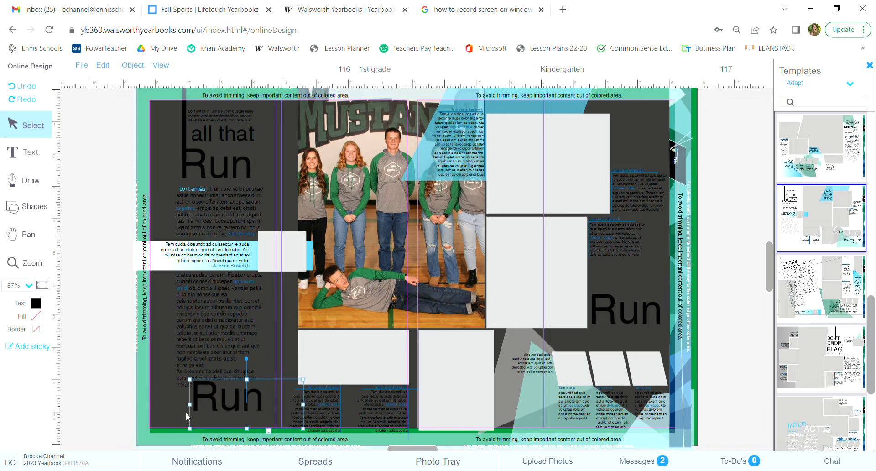
{"action": "left_click_drag", "start_coordinate": [238, 399], "coordinate": [251, 414]}
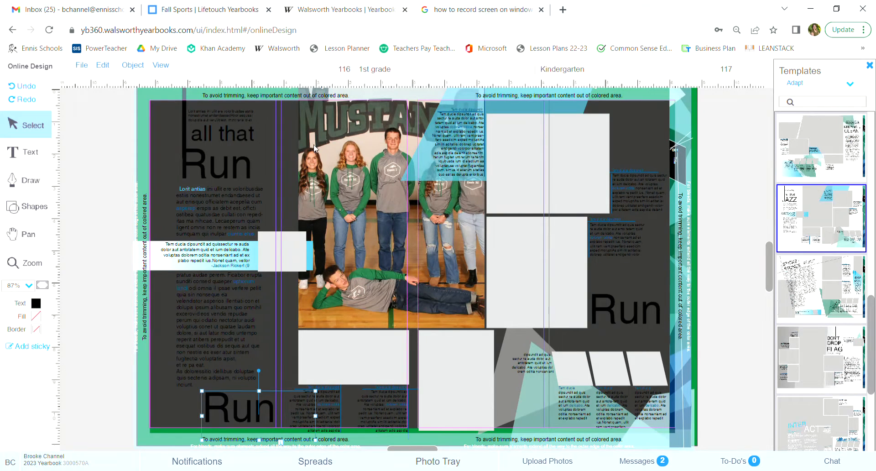
Place a football player portrait from the Fall Sport Lifetouch photos into the empty vertical frame below the central group photo.
{"action": "left_click", "coordinate": [513, 185]}
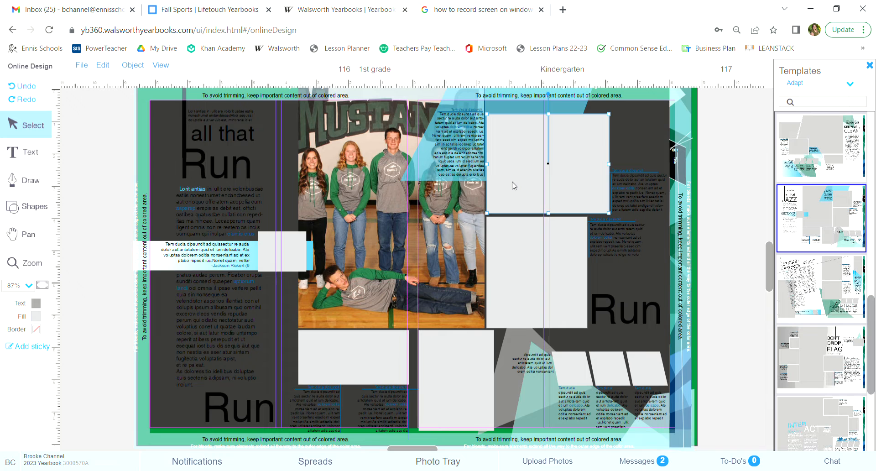
{"action": "left_click", "coordinate": [460, 465]}
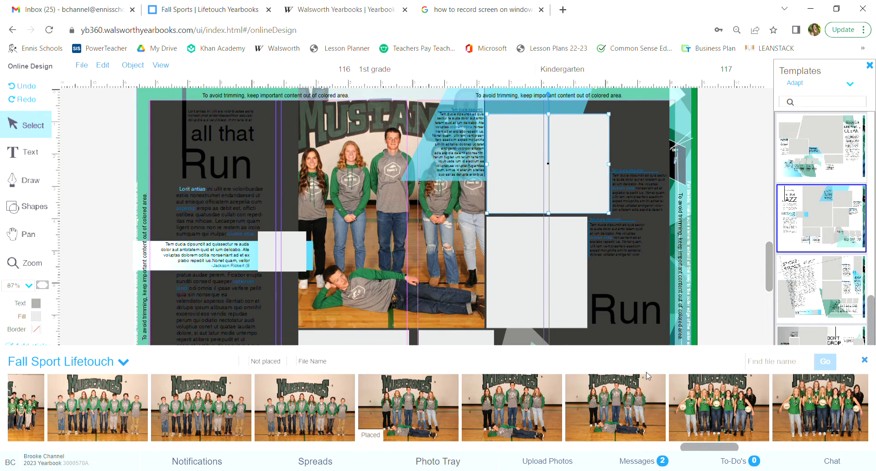
{"action": "scroll", "coordinate": [705, 408], "scroll_direction": "down", "scroll_amount": 10}
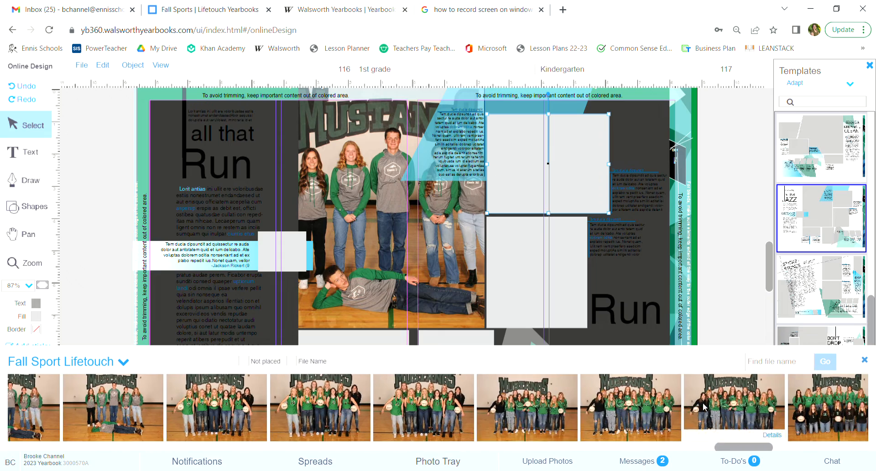
{"action": "scroll", "coordinate": [705, 408], "scroll_direction": "down", "scroll_amount": 10}
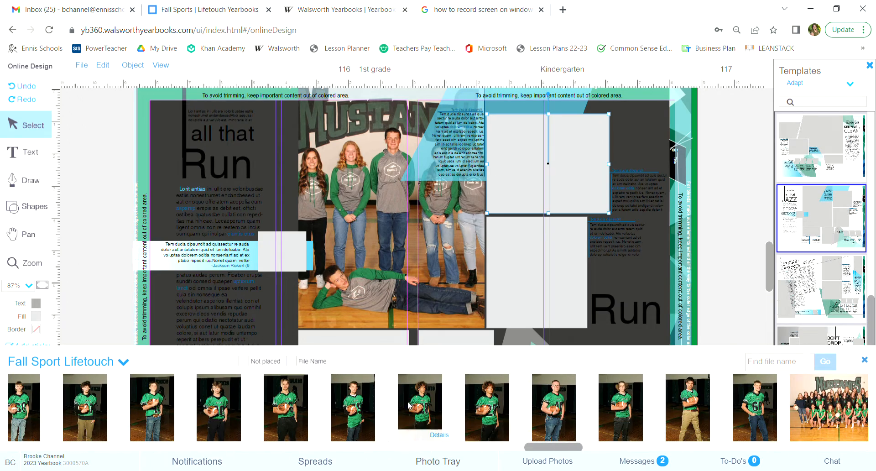
{"action": "left_click_drag", "start_coordinate": [413, 408], "coordinate": [450, 375]}
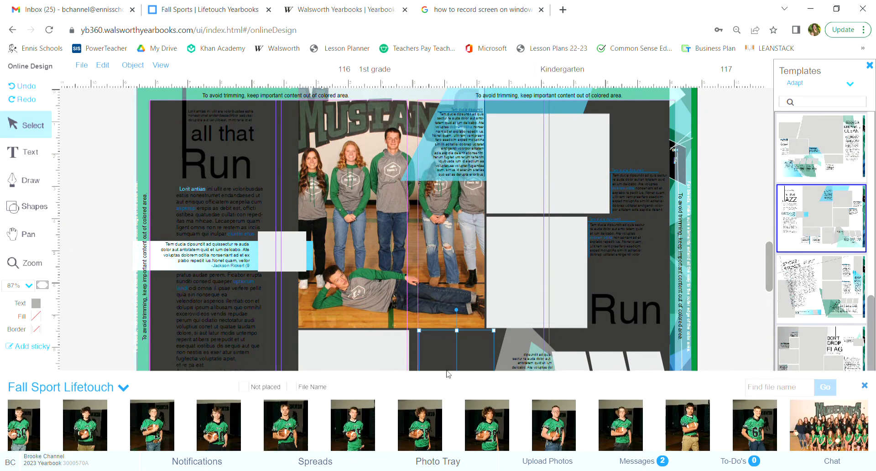
{"action": "scroll", "coordinate": [535, 436], "scroll_direction": "up", "scroll_amount": 5}
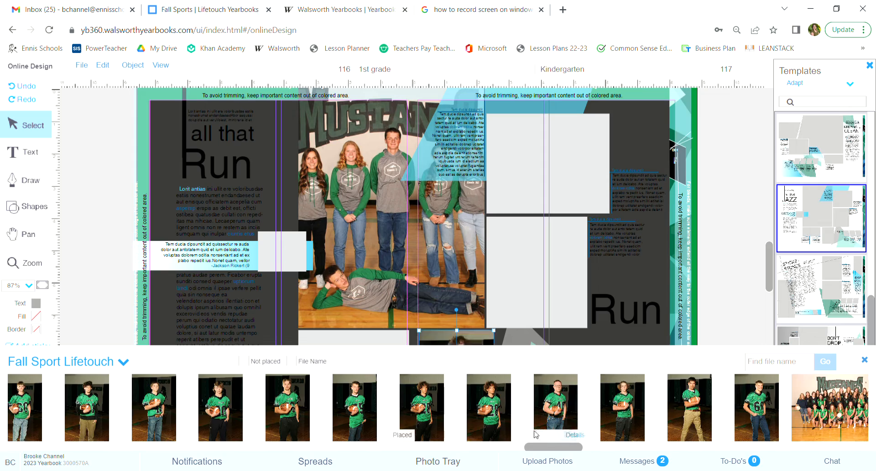
Place a volleyball team photo from the Fall Sport Lifetouch photos into the empty upper frame on page 117.
{"action": "scroll", "coordinate": [535, 435], "scroll_direction": "down", "scroll_amount": 8}
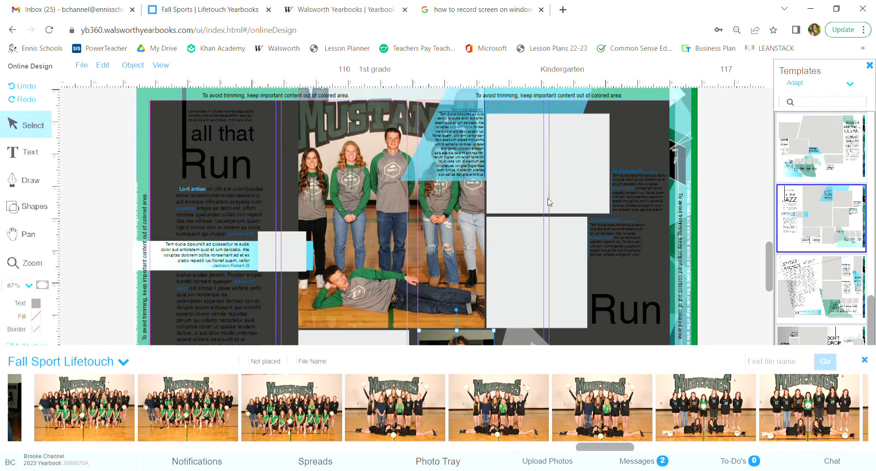
{"action": "left_click", "coordinate": [476, 466]}
{"action": "left_click", "coordinate": [439, 466]}
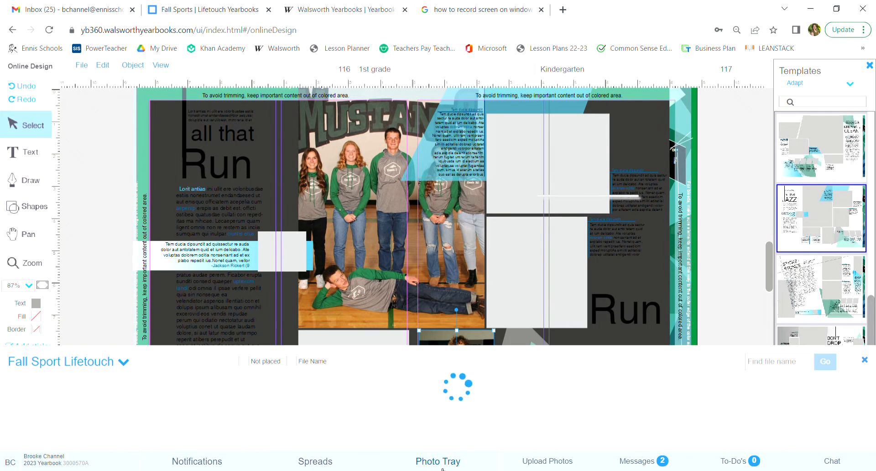
{"action": "scroll", "coordinate": [575, 413], "scroll_direction": "right", "scroll_amount": 10}
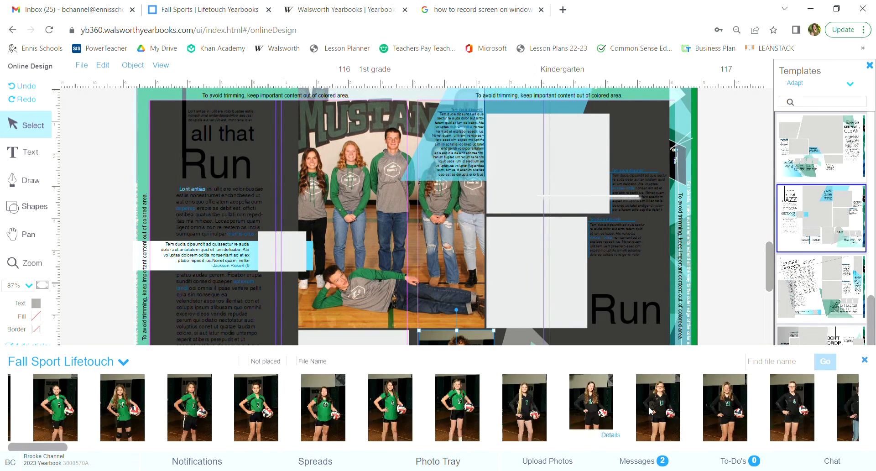
{"action": "scroll", "coordinate": [651, 411], "scroll_direction": "right", "scroll_amount": 10}
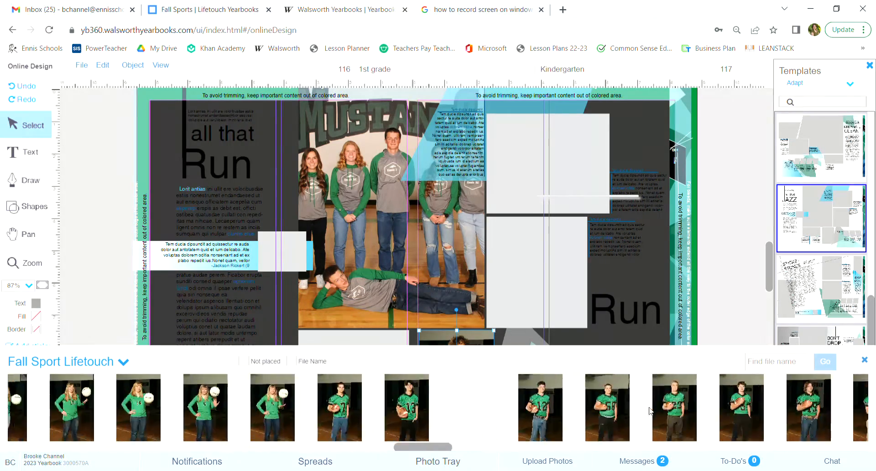
{"action": "scroll", "coordinate": [652, 411], "scroll_direction": "right", "scroll_amount": 6}
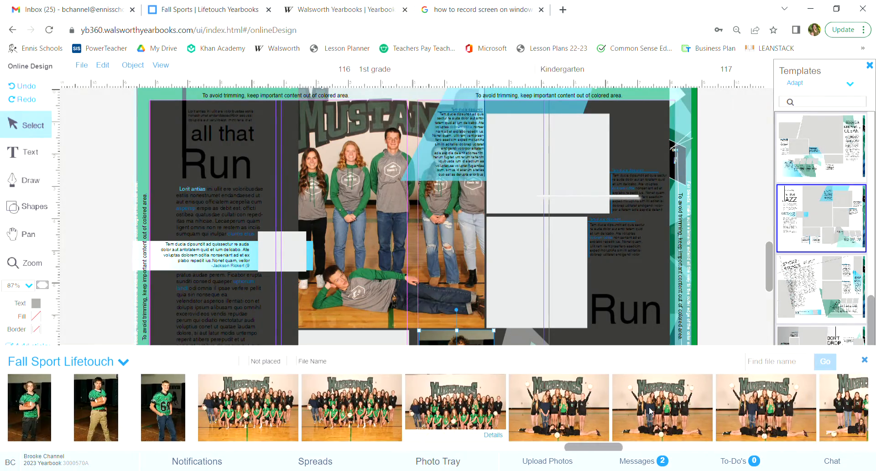
{"action": "left_click_drag", "start_coordinate": [580, 416], "coordinate": [557, 171]}
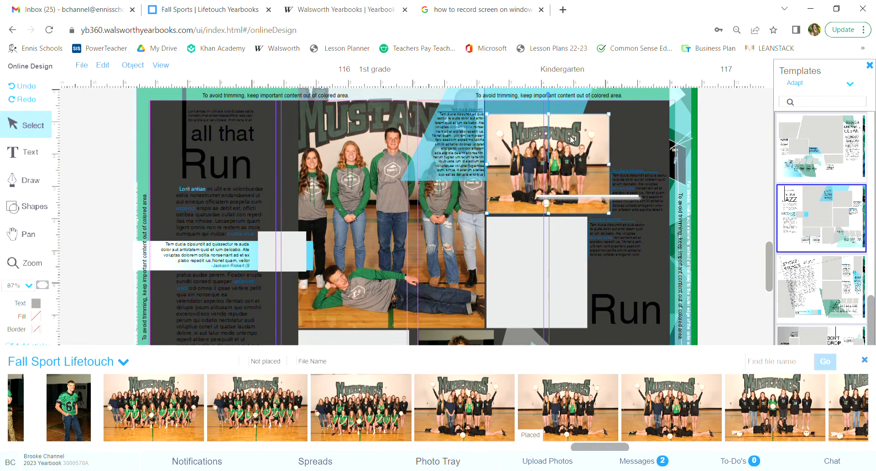
Crop the volleyball team photo more tightly around the players, keeping the raised volleyballs and the girls lying in front.
{"action": "double_click", "coordinate": [559, 156]}
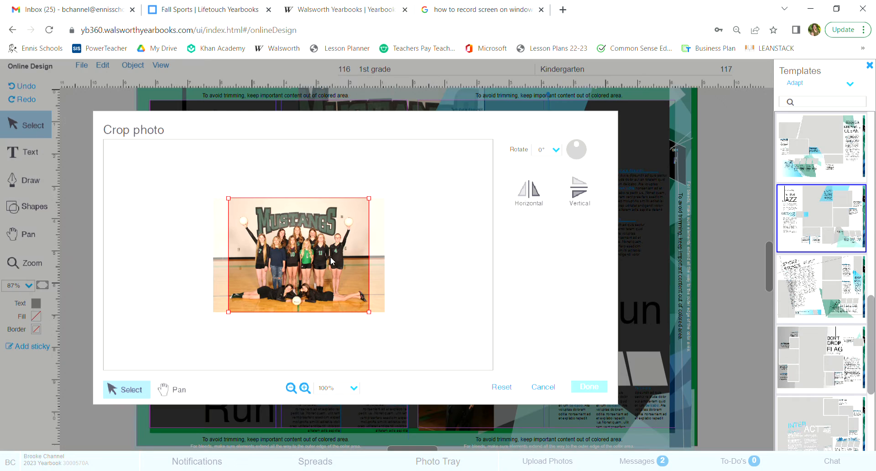
{"action": "left_click_drag", "start_coordinate": [342, 221], "coordinate": [302, 242]}
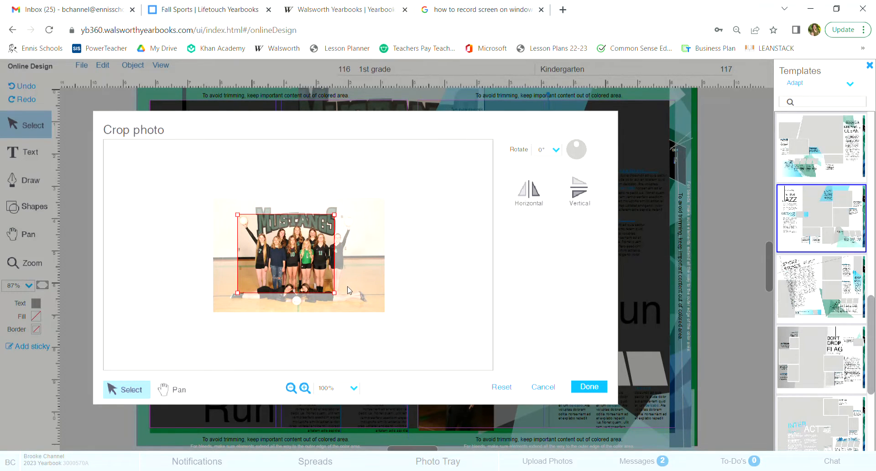
{"action": "left_click_drag", "start_coordinate": [334, 293], "coordinate": [355, 302]}
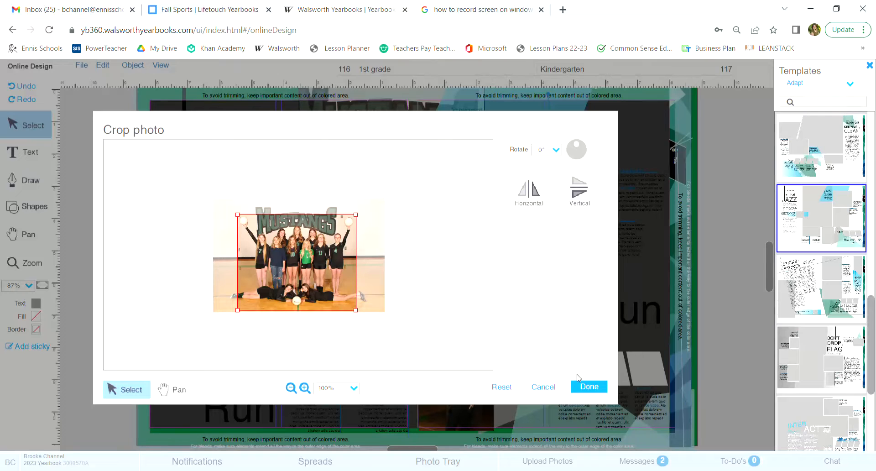
{"action": "left_click", "coordinate": [588, 387]}
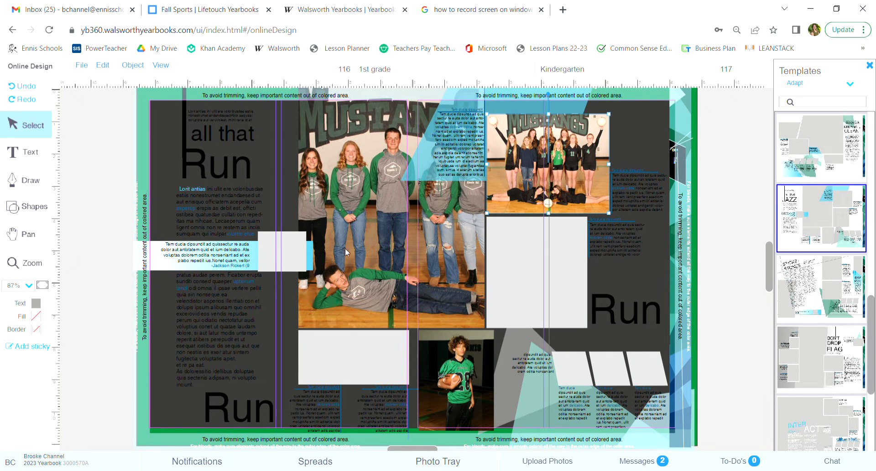
Replace the placeholder body text below the upper "Run" headline on page 116 with "Cross Country is amazing. They all run super fast.".
{"action": "left_click", "coordinate": [225, 211]}
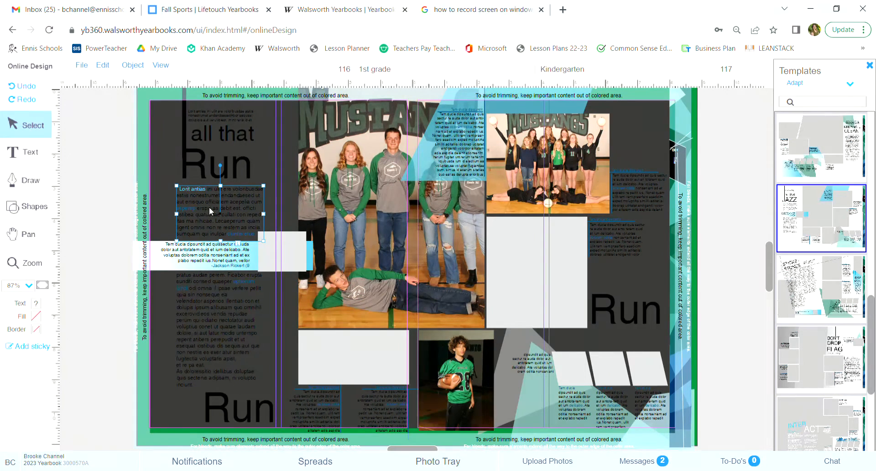
{"action": "double_click", "coordinate": [209, 207]}
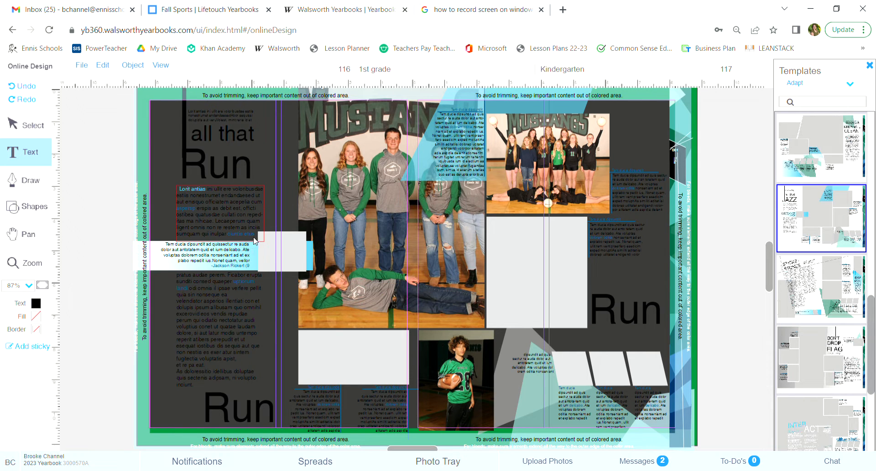
{"action": "left_click_drag", "start_coordinate": [255, 236], "coordinate": [178, 189]}
{"action": "key", "text": "BackSpace"}
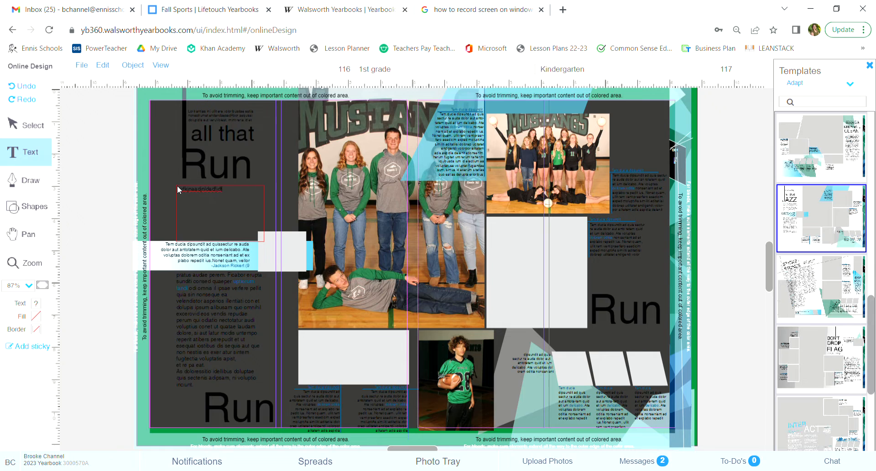
{"action": "key", "text": "BackSpace"}
{"action": "key", "text": "BackSpace"}
{"action": "key", "text": "BackSpace"}
{"action": "key", "text": "BackSpace"}
{"action": "key", "text": "BackSpace"}
{"action": "key", "text": "BackSpace"}
{"action": "key", "text": "BackSpace"}
{"action": "key", "text": "BackSpace"}
{"action": "key", "text": "BackSpace"}
{"action": "key", "text": "BackSpace"}
{"action": "key", "text": "BackSpace"}
{"action": "key", "text": "BackSpace"}
{"action": "key", "text": "BackSpace"}
{"action": "key", "text": "BackSpace"}
{"action": "key", "text": "BackSpace"}
{"action": "key", "text": "BackSpace"}
{"action": "key", "text": "BackSpace"}
{"action": "type", "text": "Cross Country is ama"}
Set the colour of the whole Cross Country paragraph to White.
{"action": "left_click", "coordinate": [36, 303]}
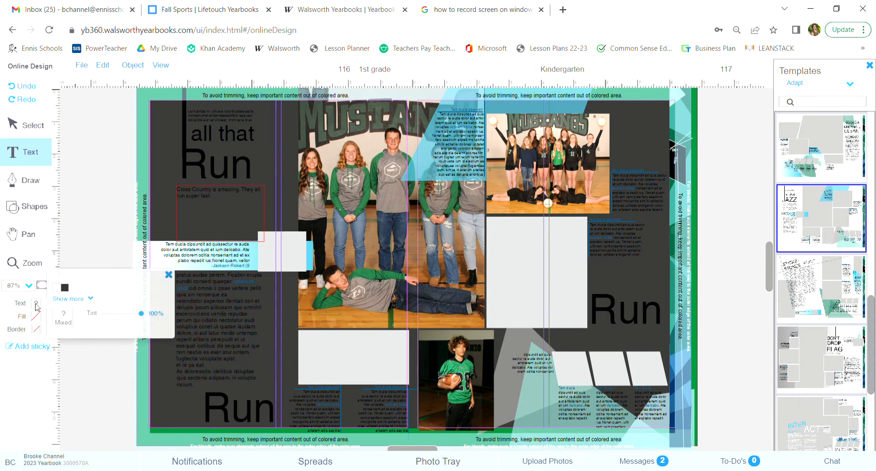
{"action": "left_click", "coordinate": [56, 288]}
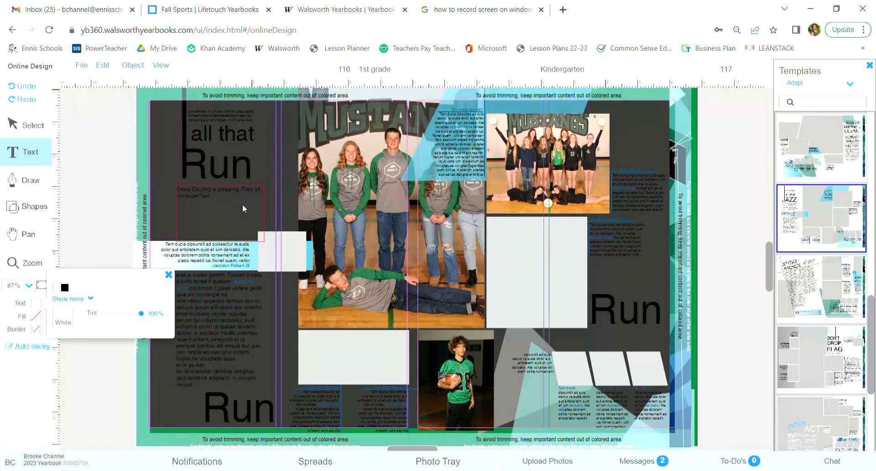
{"action": "left_click_drag", "start_coordinate": [212, 199], "coordinate": [173, 189]}
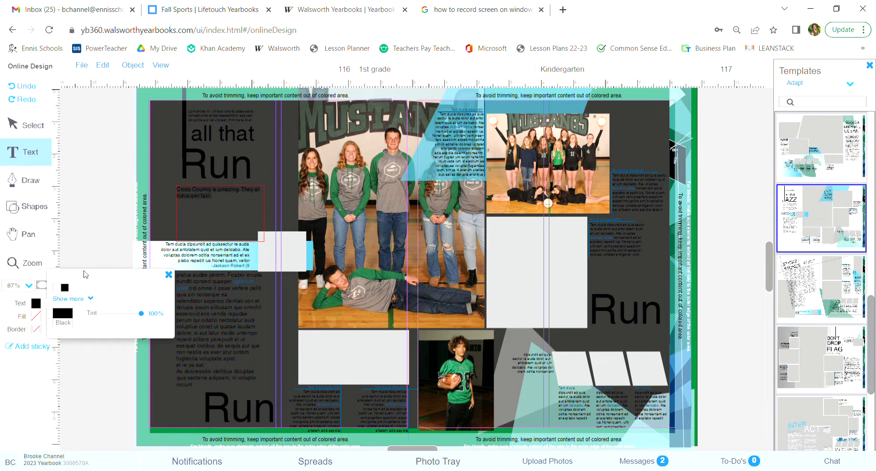
{"action": "left_click", "coordinate": [57, 287]}
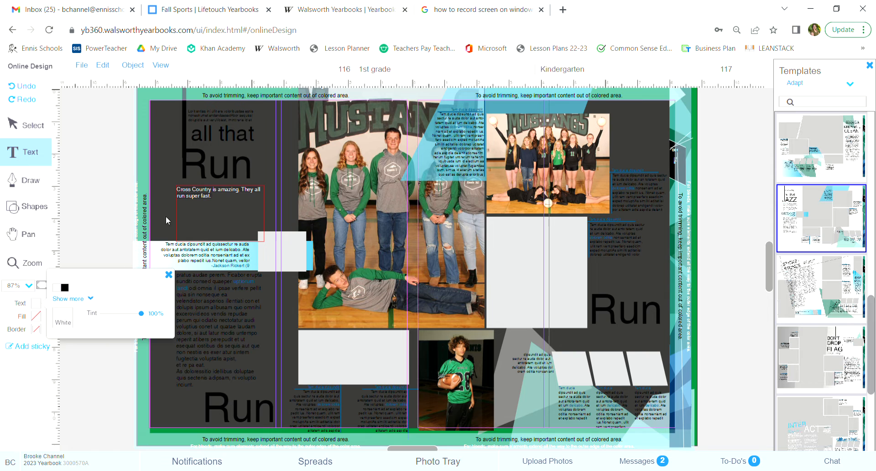
Recolour the words "Cross Country" in the paragraph with the blue swatch F4300.
{"action": "left_click", "coordinate": [215, 203]}
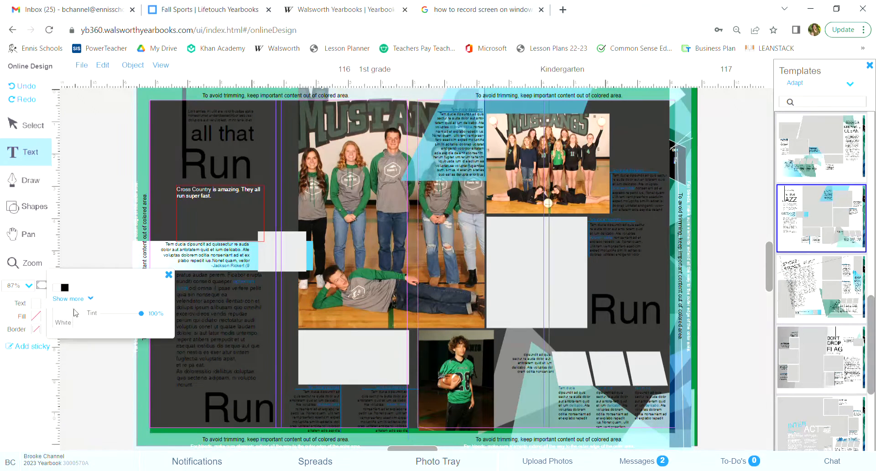
{"action": "left_click", "coordinate": [80, 299]}
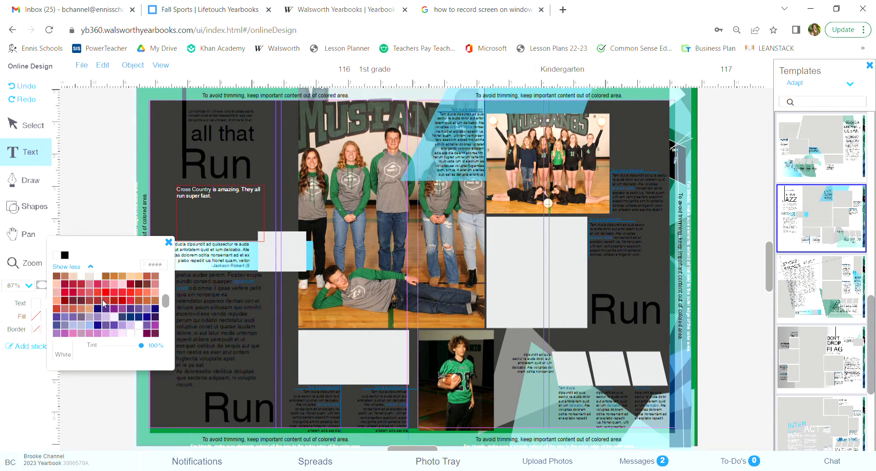
{"action": "scroll", "coordinate": [104, 304], "scroll_direction": "down", "scroll_amount": 5}
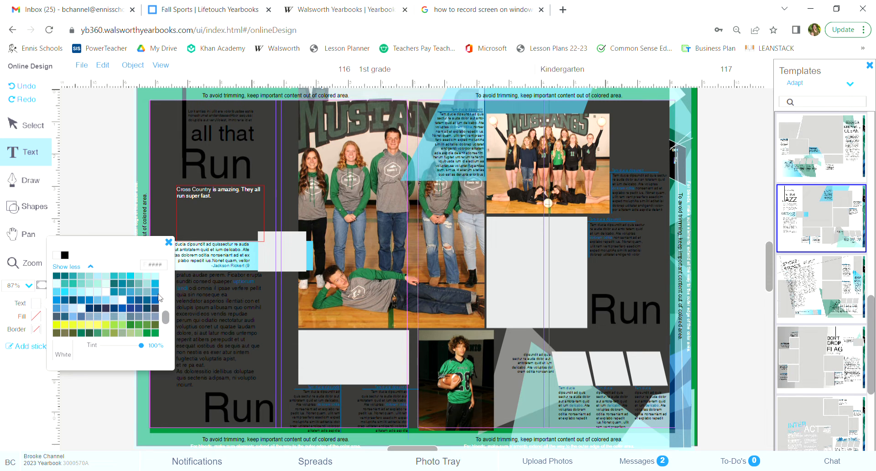
{"action": "left_click", "coordinate": [155, 286]}
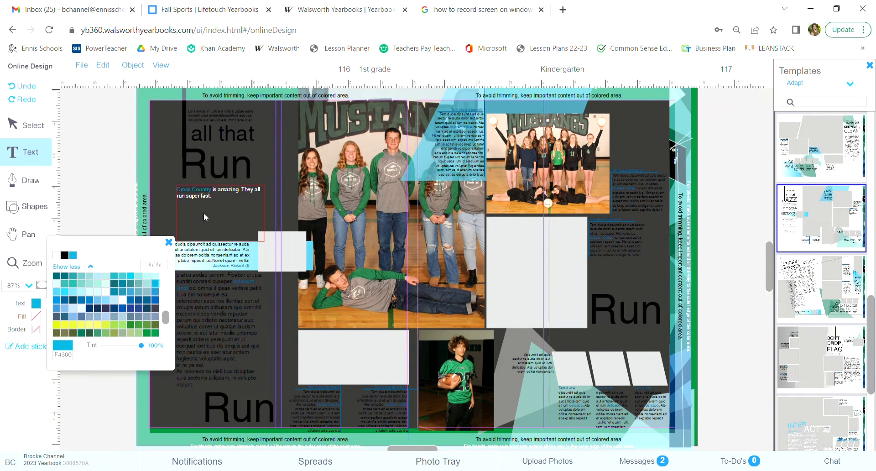
{"action": "left_click", "coordinate": [216, 195]}
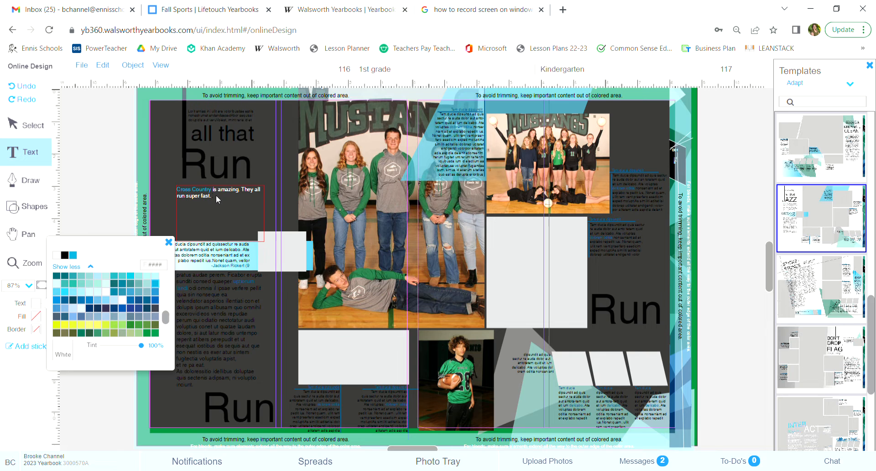
{"action": "left_click", "coordinate": [169, 243]}
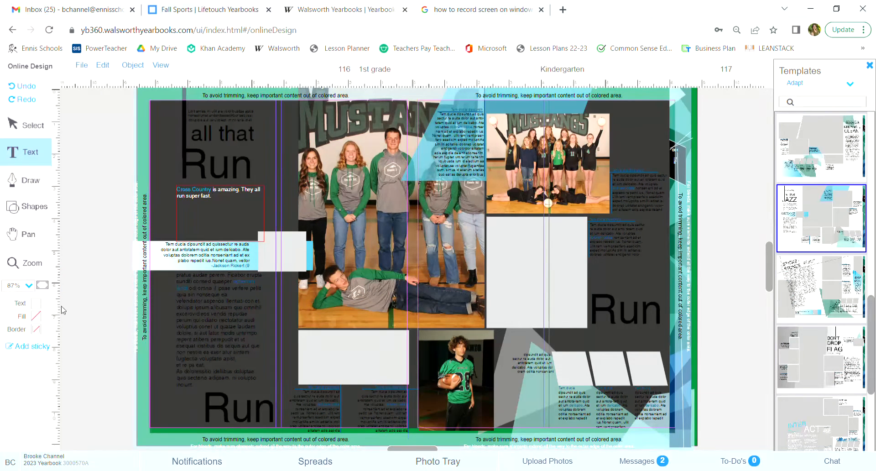
Set the border colour of the Cross Country text box to the green swatch F5115.
{"action": "left_click", "coordinate": [36, 329]}
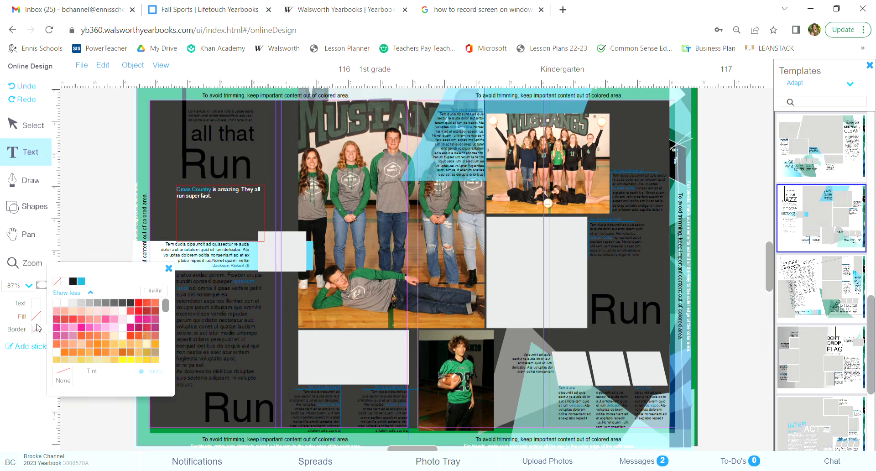
{"action": "left_click", "coordinate": [137, 325]}
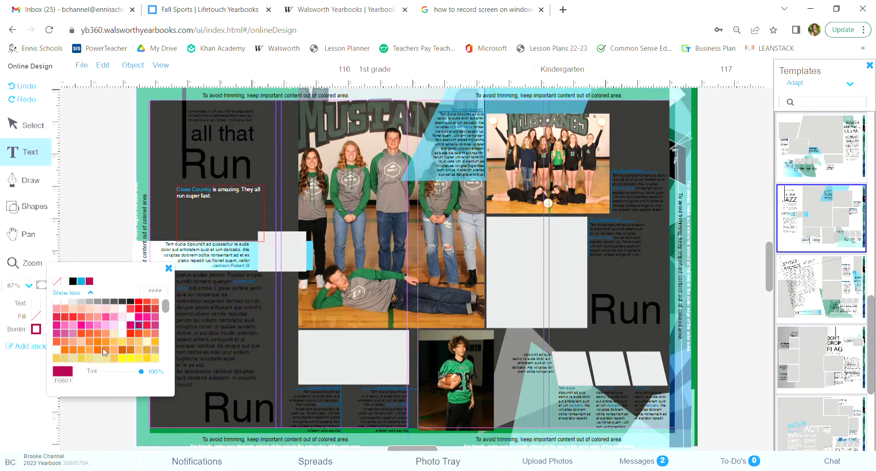
{"action": "scroll", "coordinate": [103, 348], "scroll_direction": "down", "scroll_amount": 5}
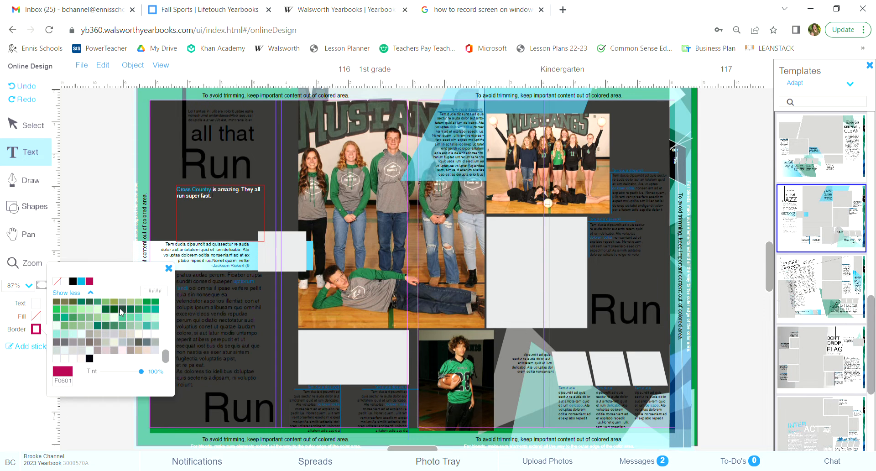
{"action": "left_click", "coordinate": [152, 310]}
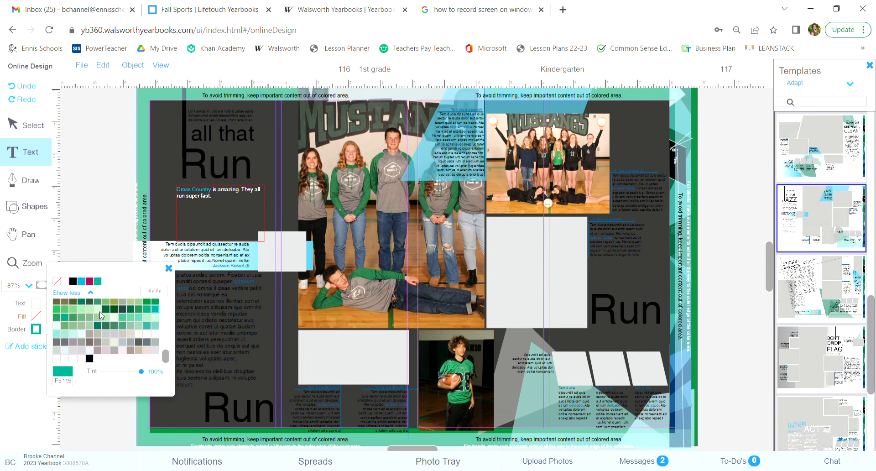
Try the light yellow swatch F1560 as the Cross Country text box's fill and reset the fill to None.
{"action": "left_click", "coordinate": [36, 316]}
{"action": "scroll", "coordinate": [89, 325], "scroll_direction": "down", "scroll_amount": 3}
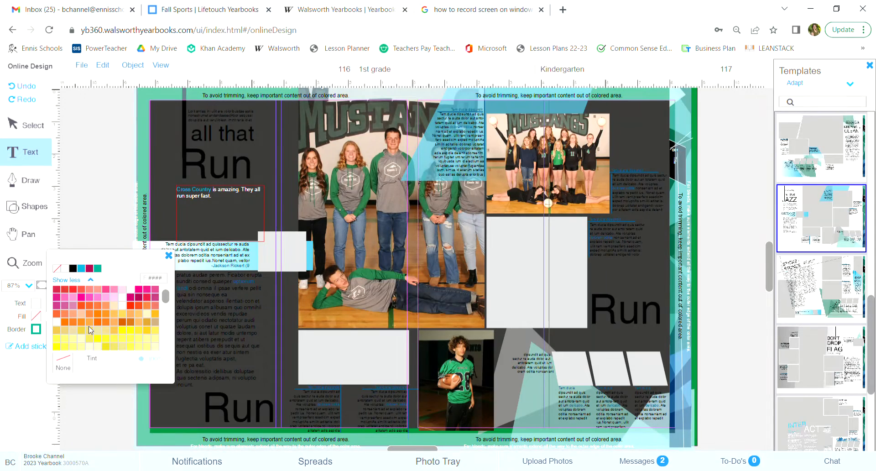
{"action": "left_click", "coordinate": [73, 316]}
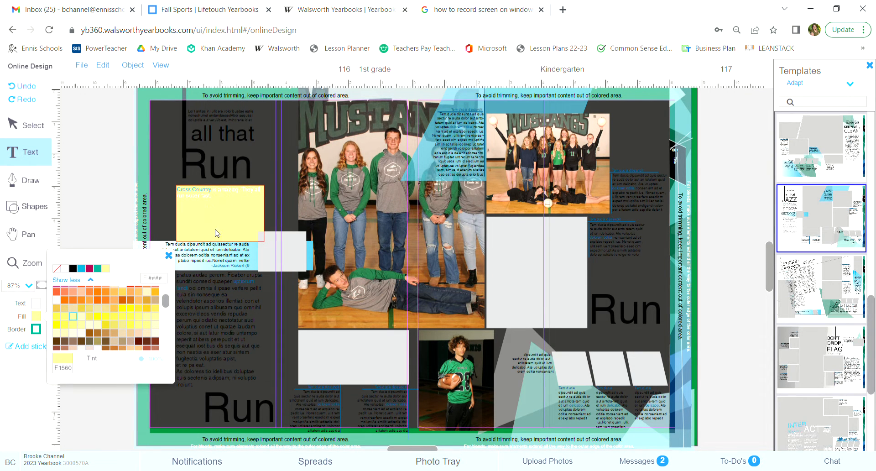
{"action": "left_click", "coordinate": [59, 269]}
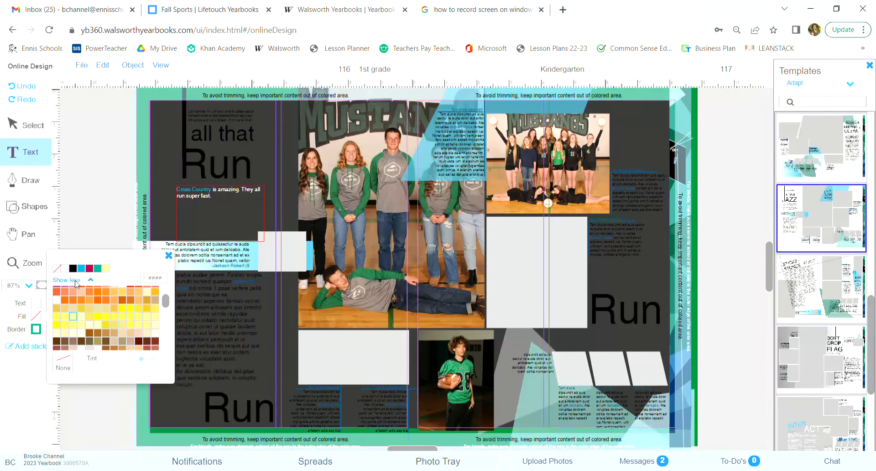
Check the border colour of the Cross Country text box, and select the text block on the blue shape over the central photo.
{"action": "left_click", "coordinate": [37, 126]}
{"action": "left_click", "coordinate": [165, 193]}
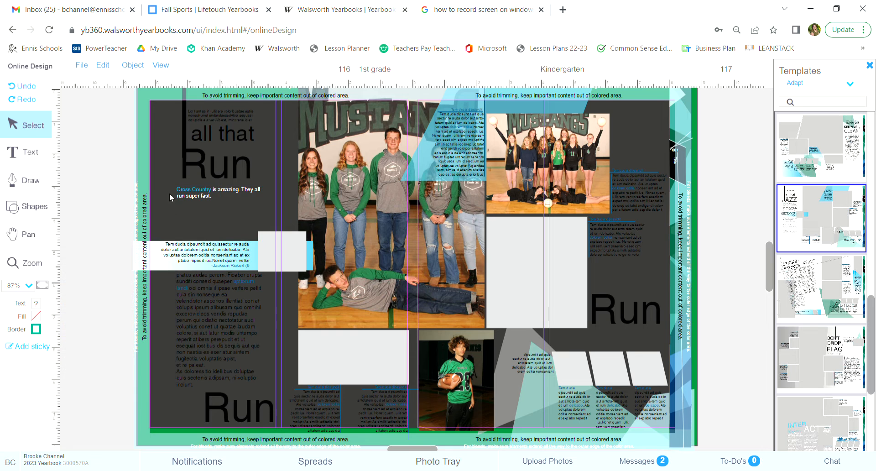
{"action": "left_click", "coordinate": [204, 204]}
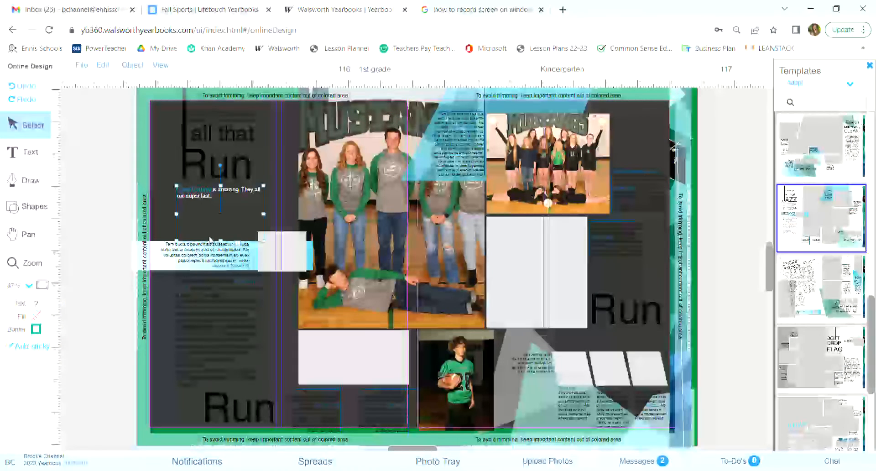
{"action": "left_click", "coordinate": [37, 329]}
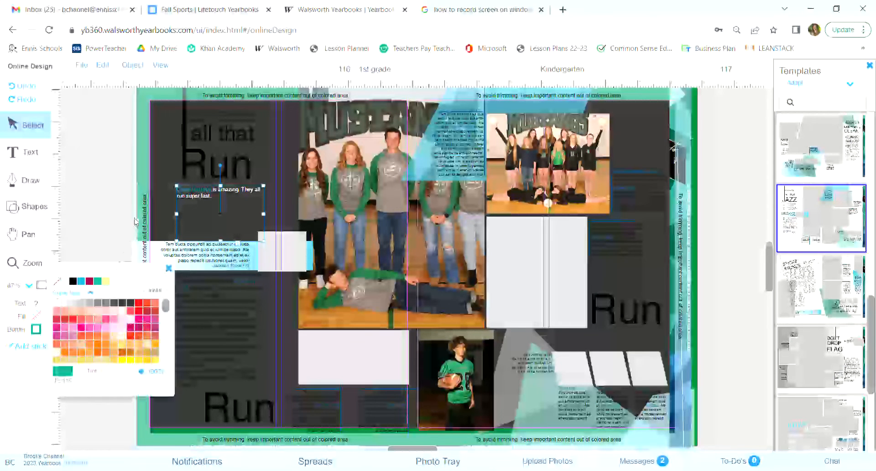
{"action": "left_click", "coordinate": [160, 215]}
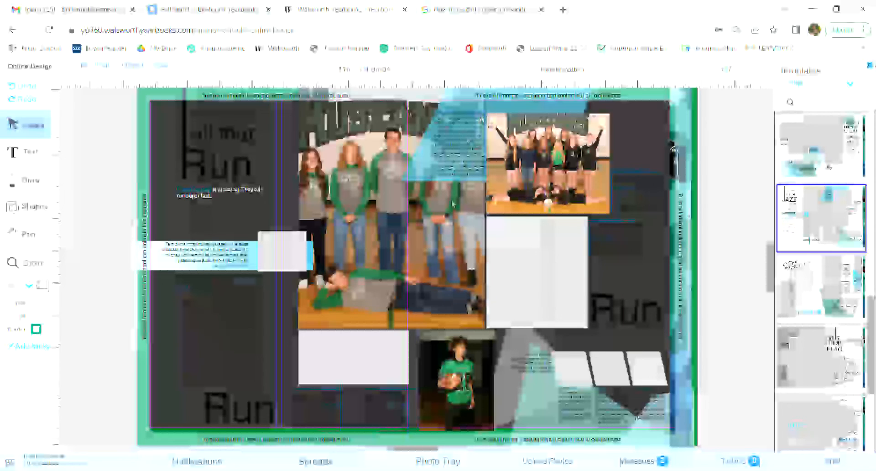
{"action": "left_click", "coordinate": [452, 143]}
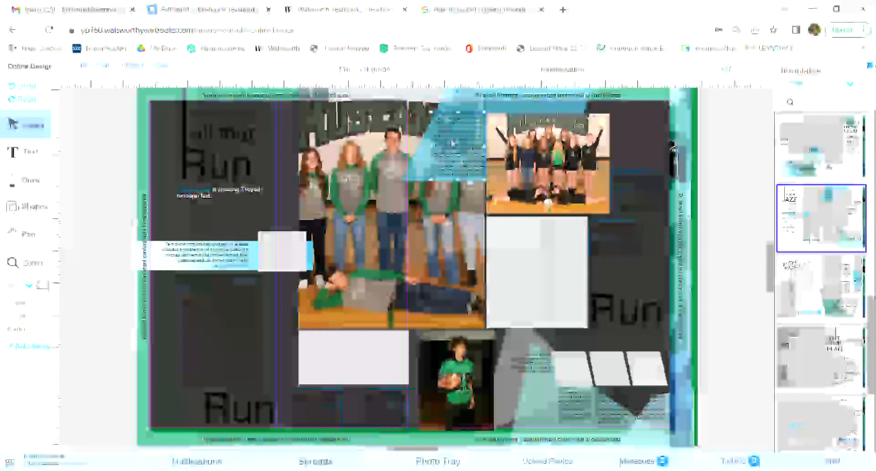
Delete the blue shape with its text block from the upper part of the large central group photo.
{"action": "key", "text": "Delete"}
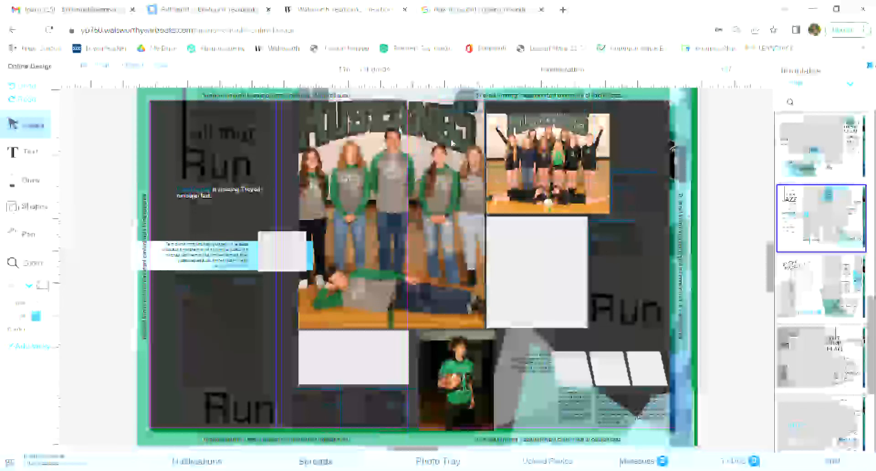
{"action": "left_click", "coordinate": [471, 112]}
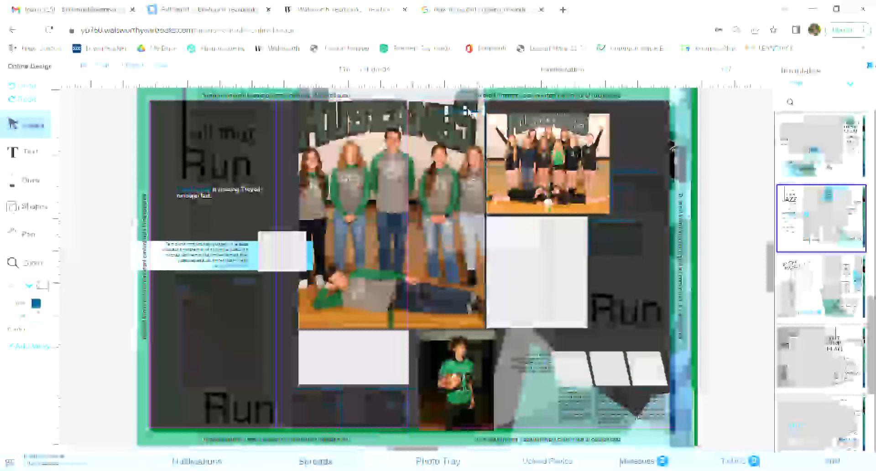
{"action": "left_click", "coordinate": [471, 111]}
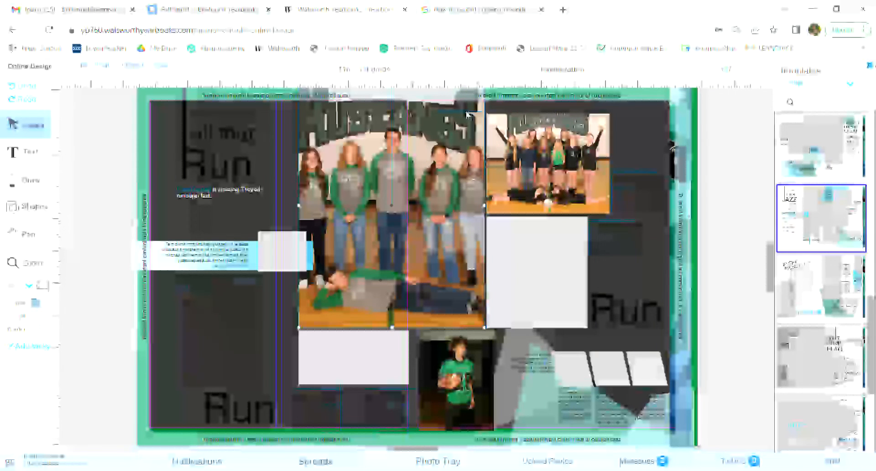
Shift the large central group photo left to check the area behind it, and move it back beside the team photo.
{"action": "left_click_drag", "start_coordinate": [463, 127], "coordinate": [428, 128]}
{"action": "left_click", "coordinate": [464, 112]}
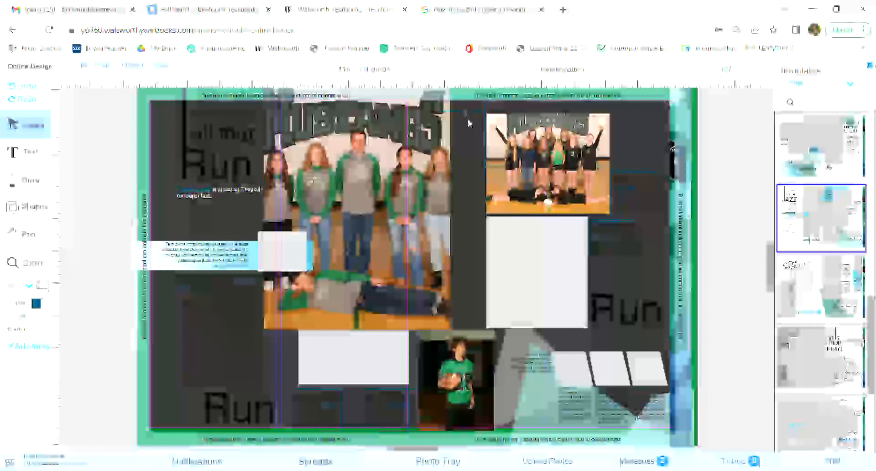
{"action": "left_click", "coordinate": [465, 114]}
{"action": "left_click", "coordinate": [464, 118]}
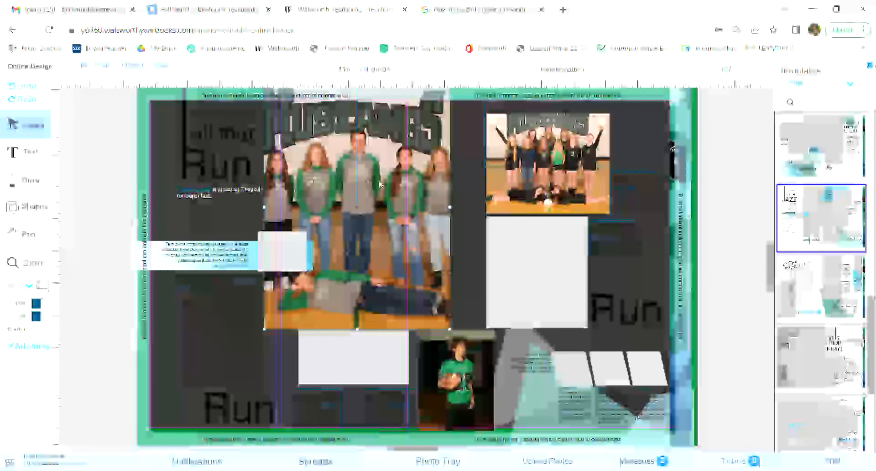
{"action": "left_click", "coordinate": [403, 185]}
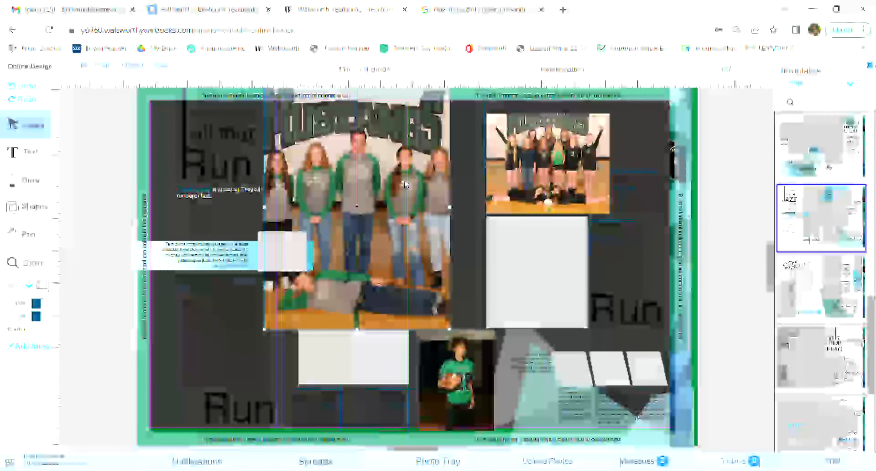
{"action": "left_click_drag", "start_coordinate": [405, 184], "coordinate": [437, 184]}
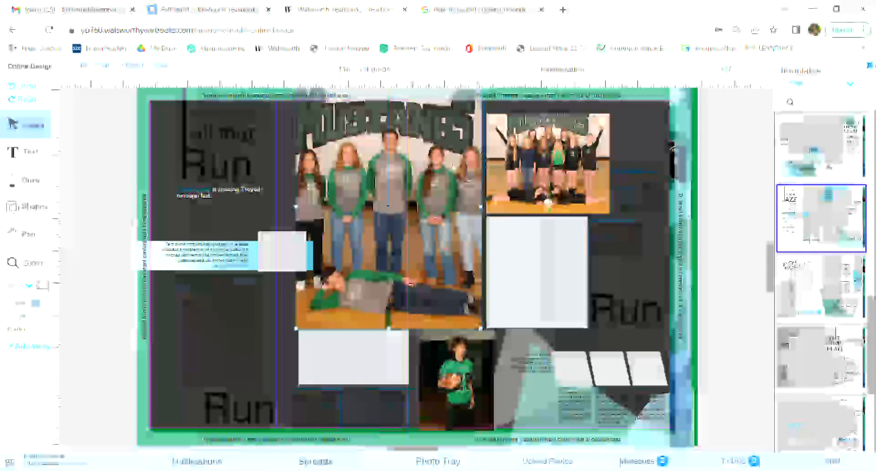
Deselect the group photo and close the template library to show the page settings.
{"action": "left_click", "coordinate": [655, 120]}
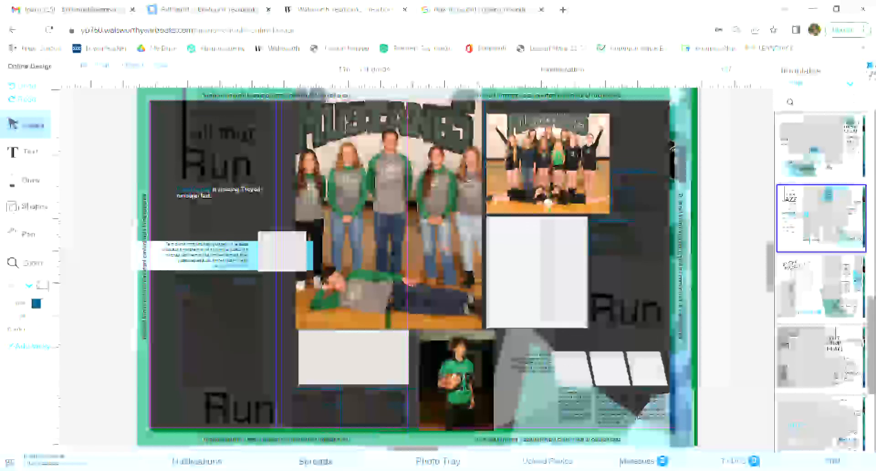
{"action": "left_click", "coordinate": [869, 67]}
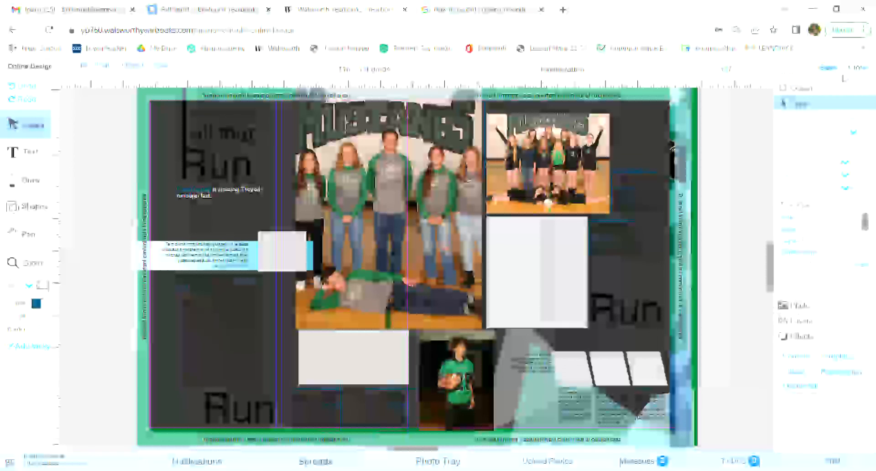